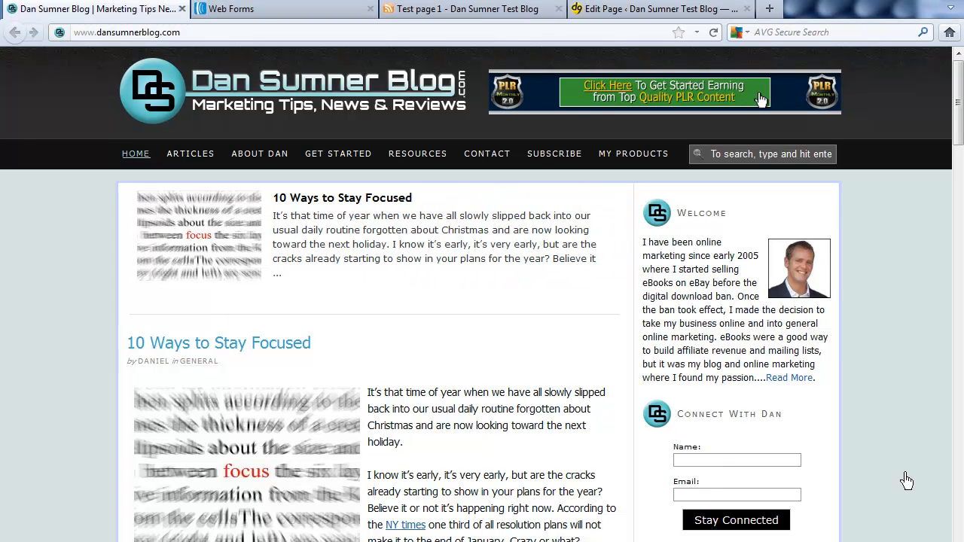
Switch to the test blog and view its home page.
click(503, 10)
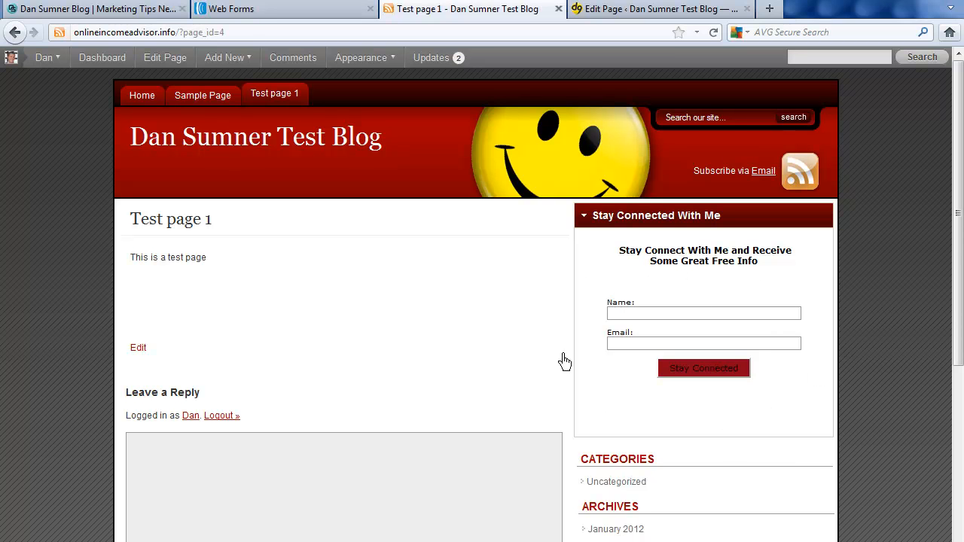
click(147, 101)
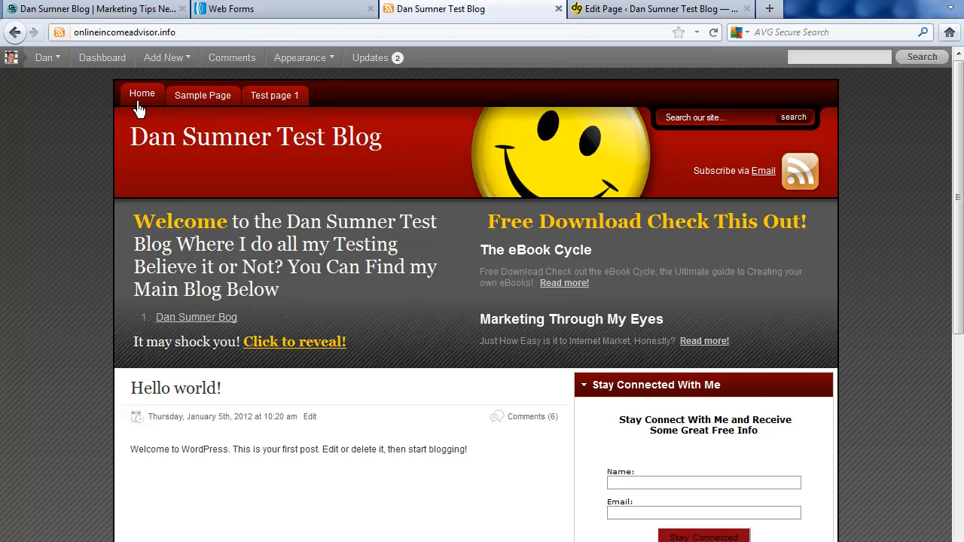
Switch to AWeber's web forms list and make a copy of "test blog web form".
click(281, 19)
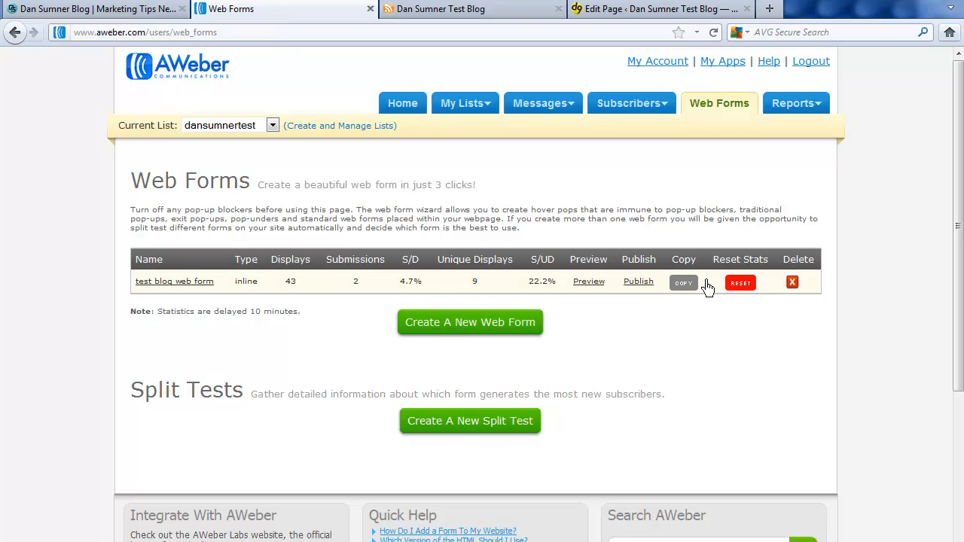
mouse_move(375, 268)
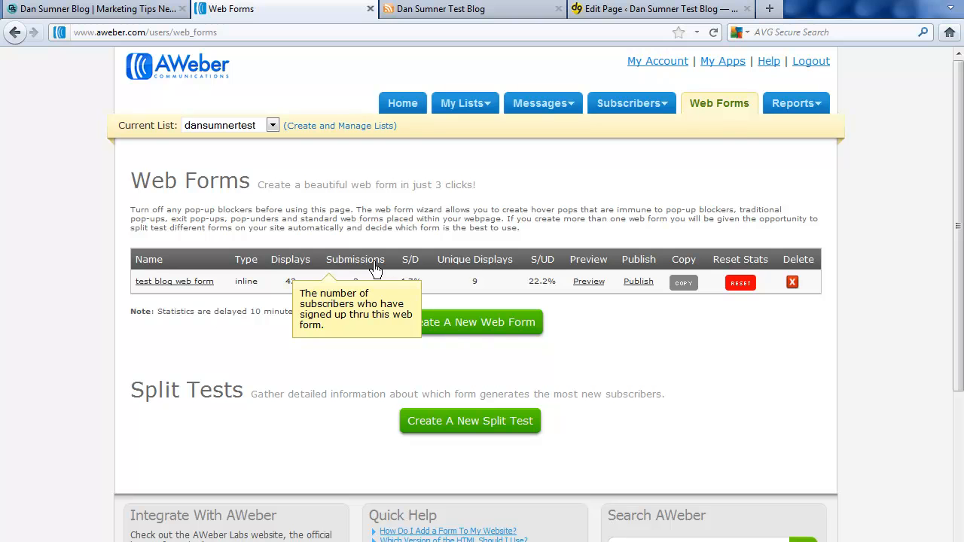
click(681, 283)
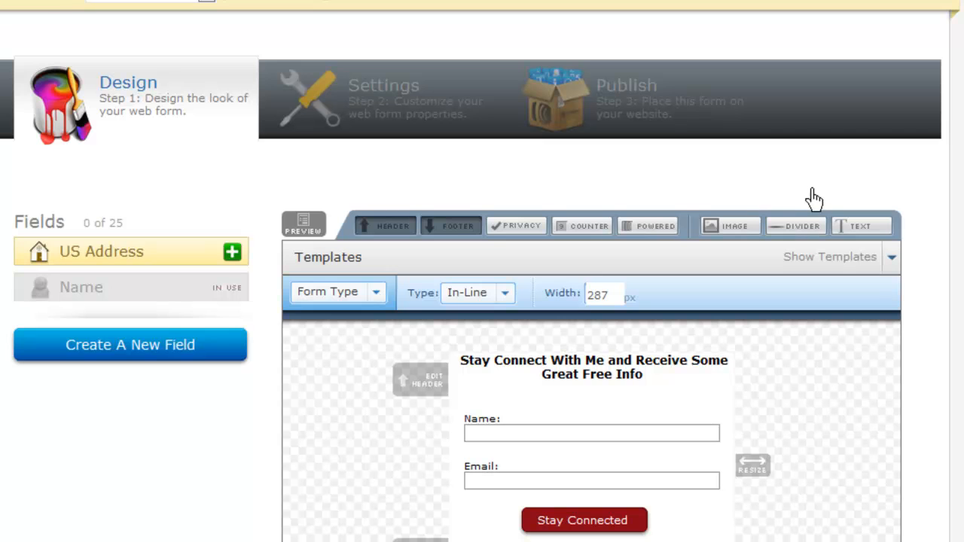
Widen the copied form to about 409 px and remove its footer.
scroll(817, 199, down, 3)
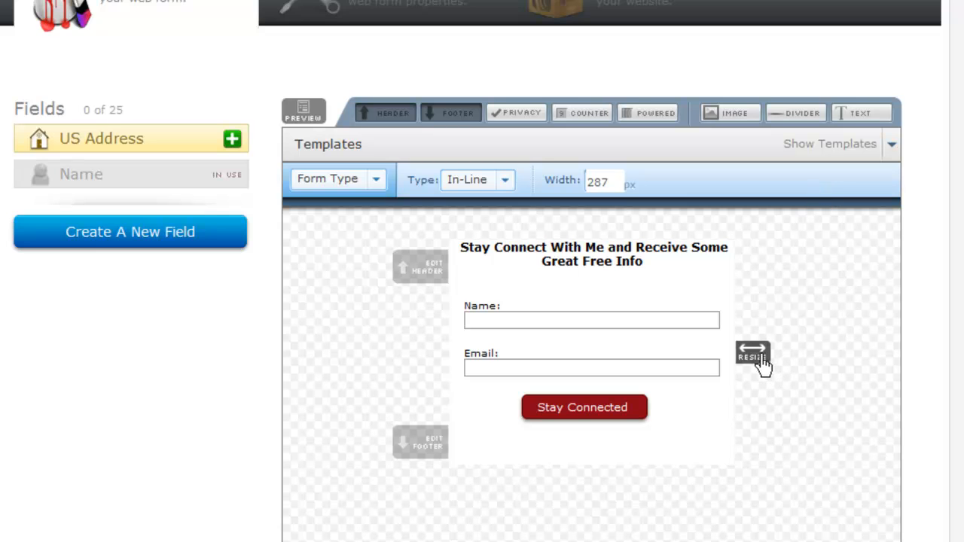
drag(763, 361, 886, 357)
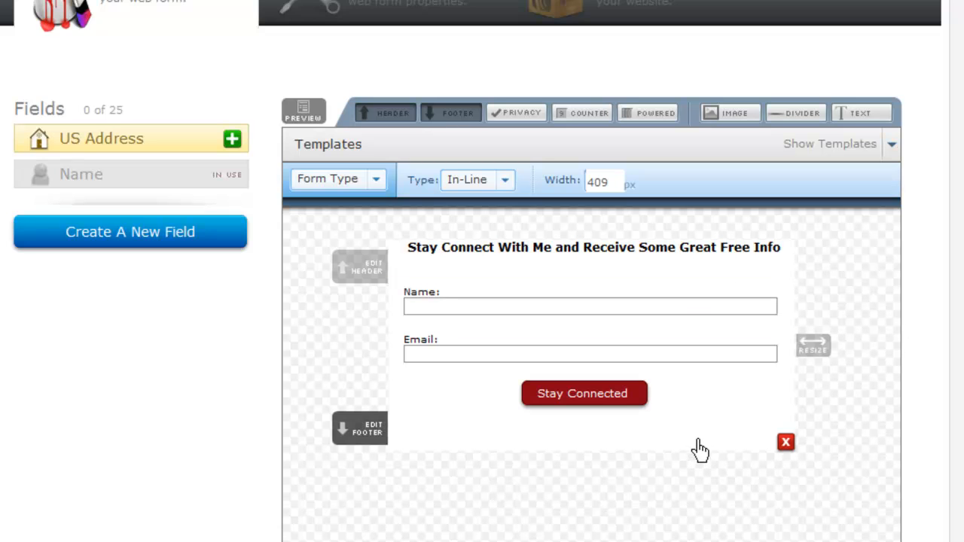
click(785, 442)
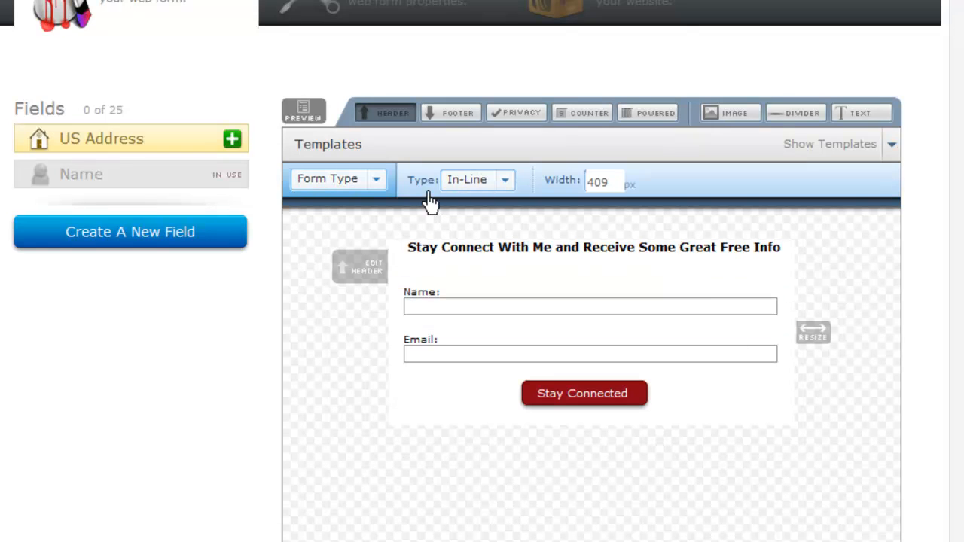
Change the form type from in-line to Pop-Over and expand its display settings.
click(506, 186)
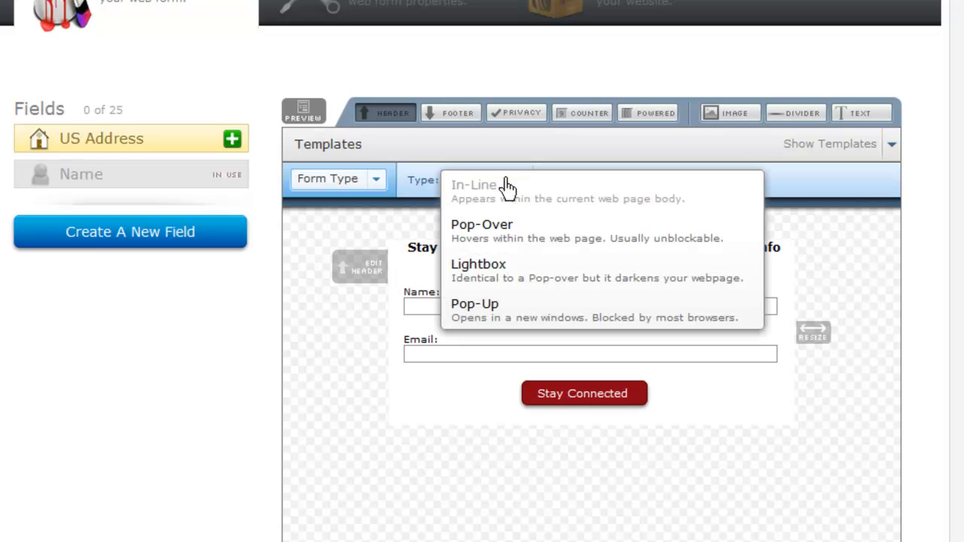
click(482, 235)
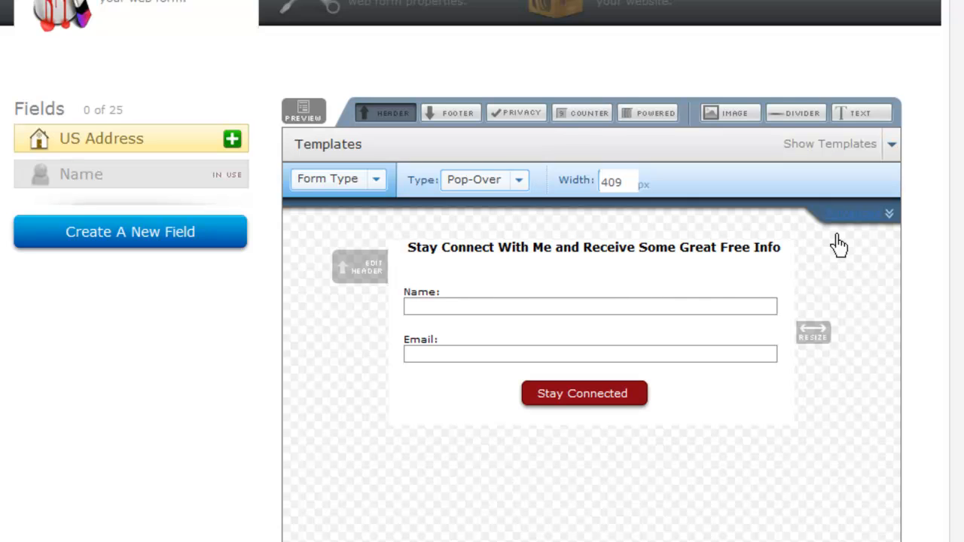
click(866, 218)
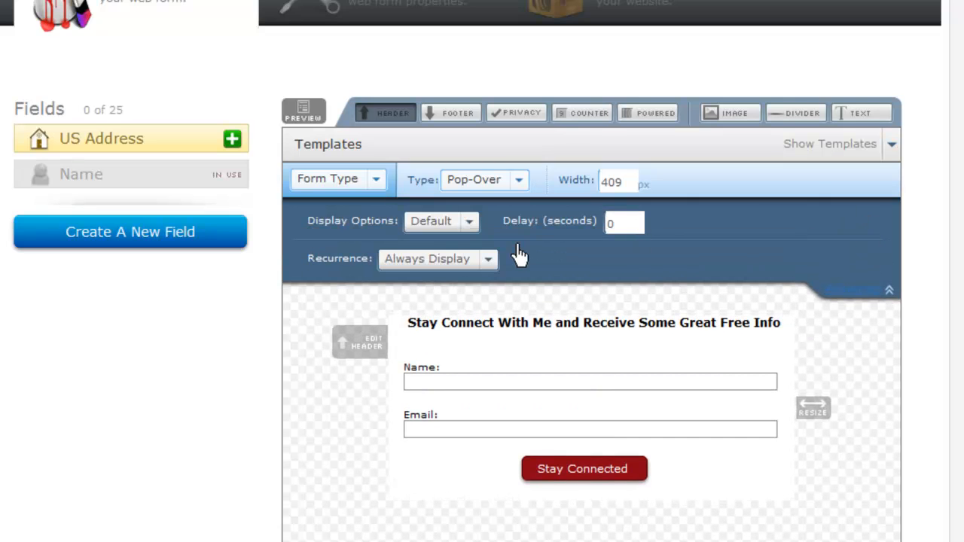
Set the pop-over to Fade In with a 3-second delay and check the recurrence choices.
click(466, 223)
click(445, 250)
click(628, 223)
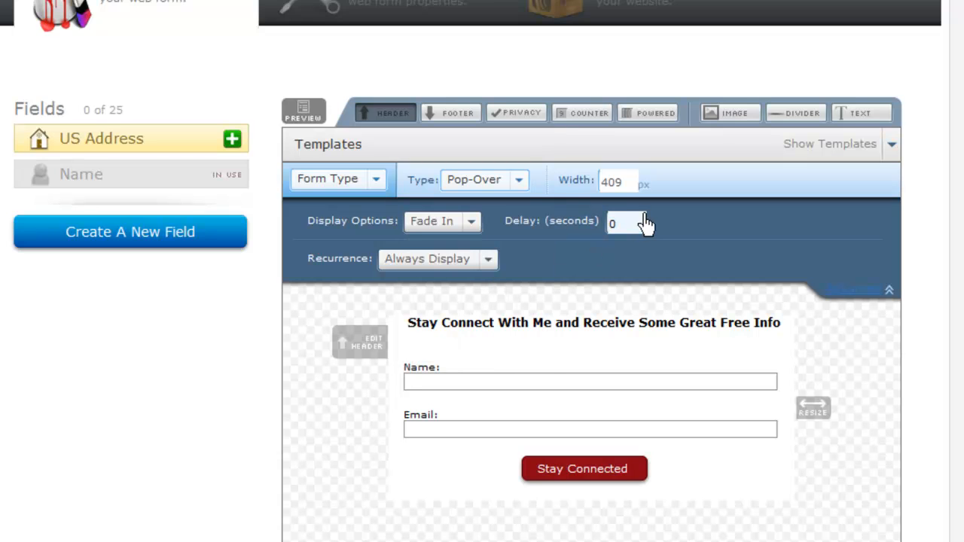
text(3)
click(488, 259)
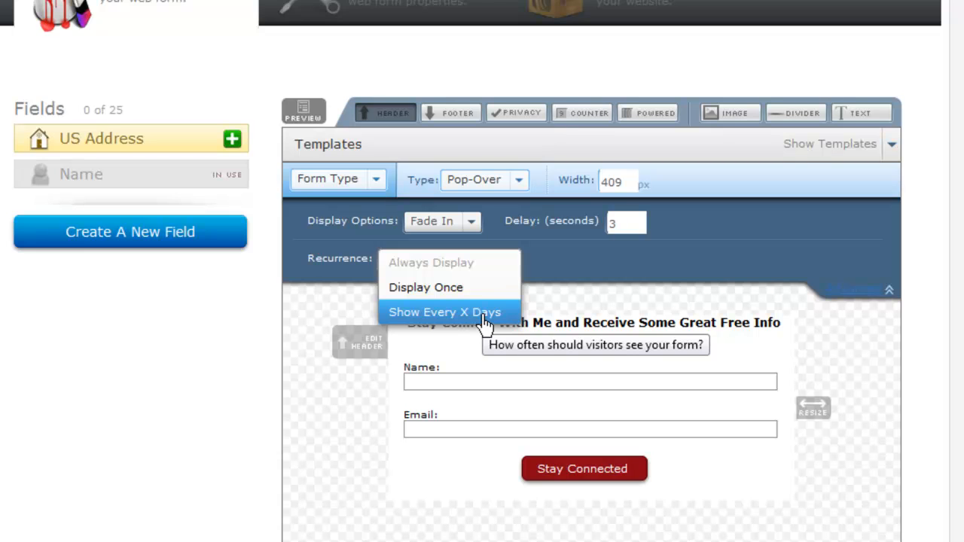
click(593, 263)
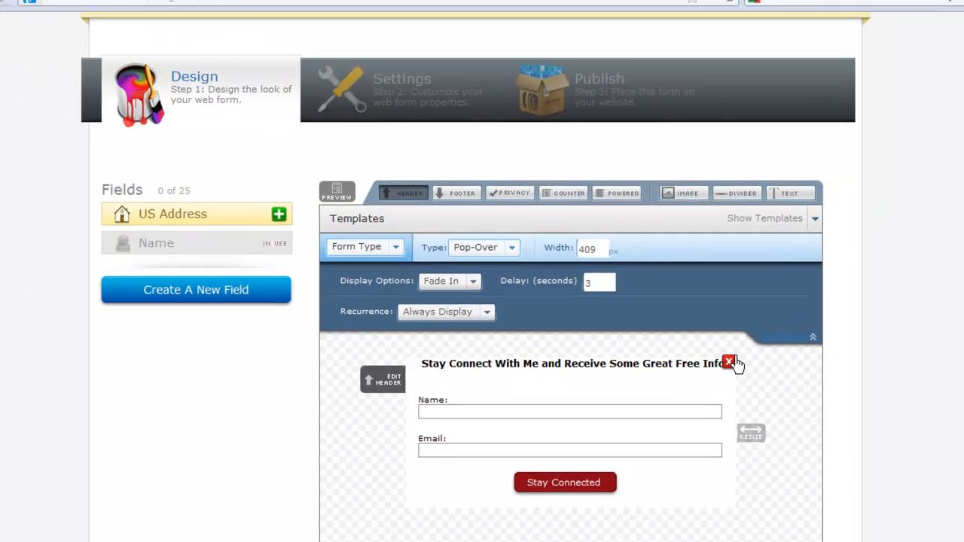
Save the pop-over form's design and proceed to its Step 2 settings.
scroll(722, 373, down, 3)
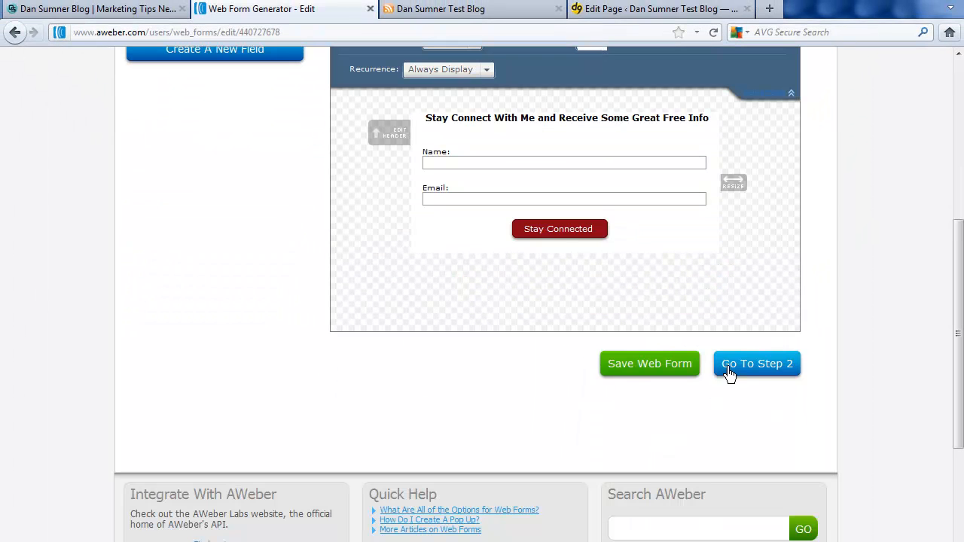
click(620, 369)
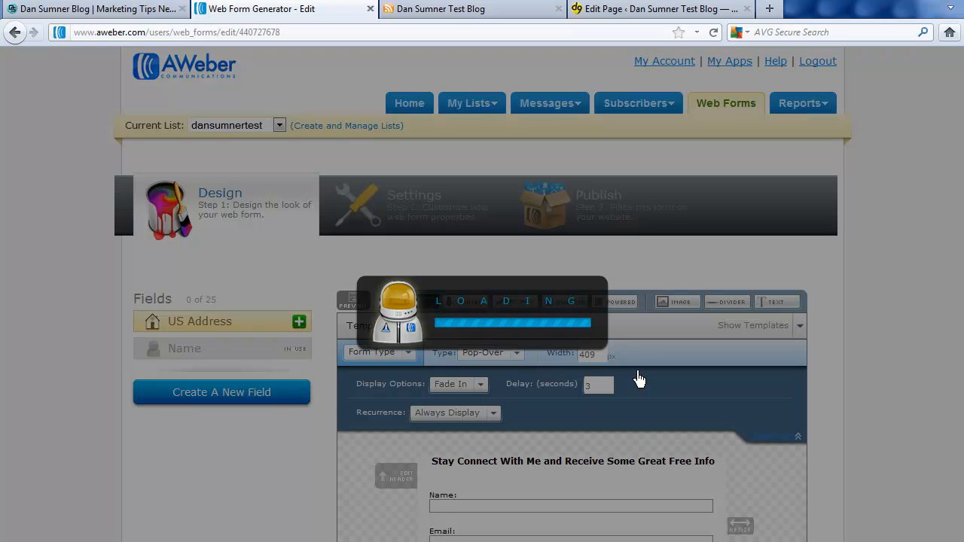
scroll(766, 386, down, 4)
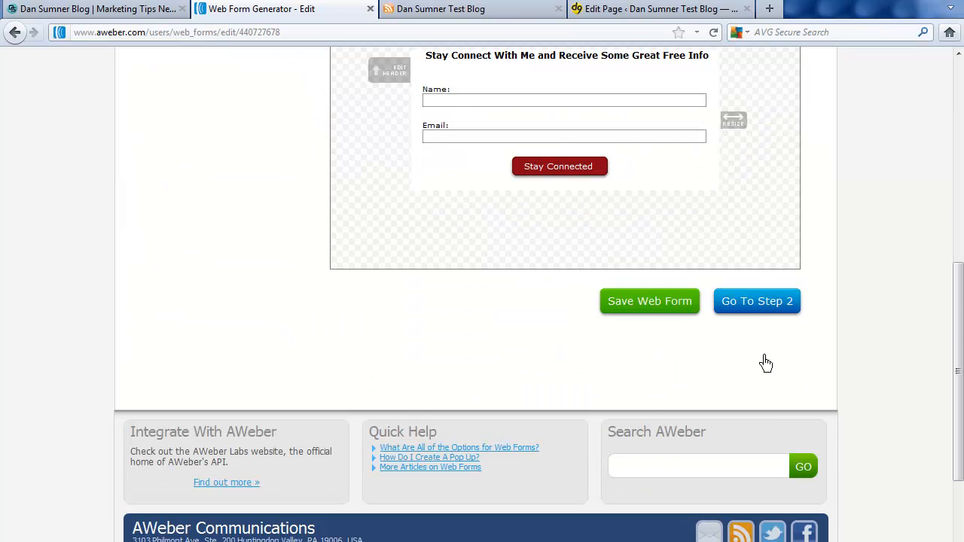
click(757, 301)
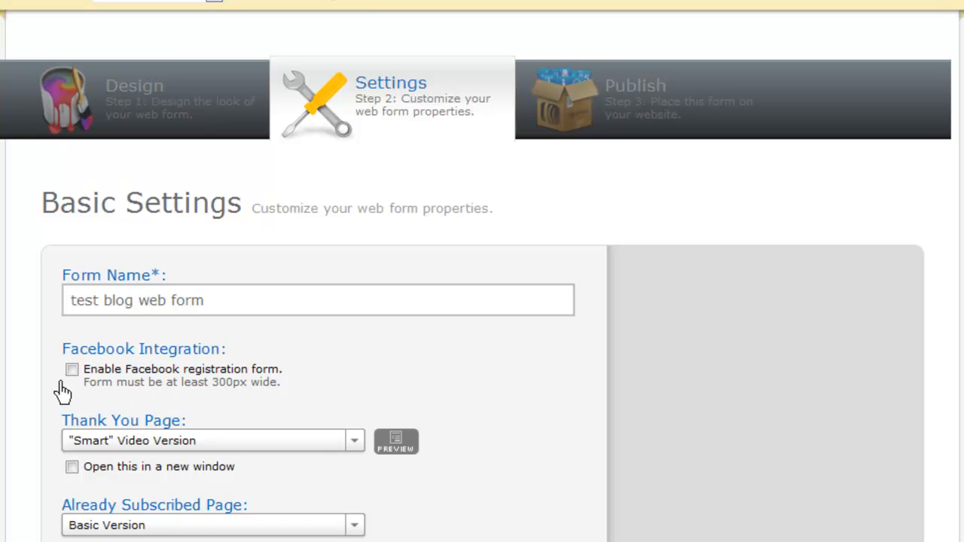
Rename the form as "test blog web form popup" and save it.
click(83, 302)
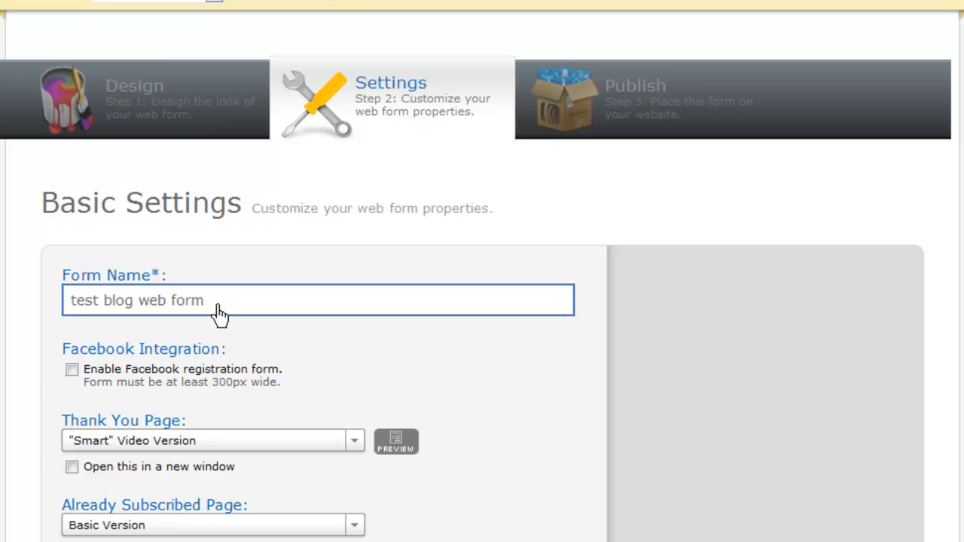
text(popup)
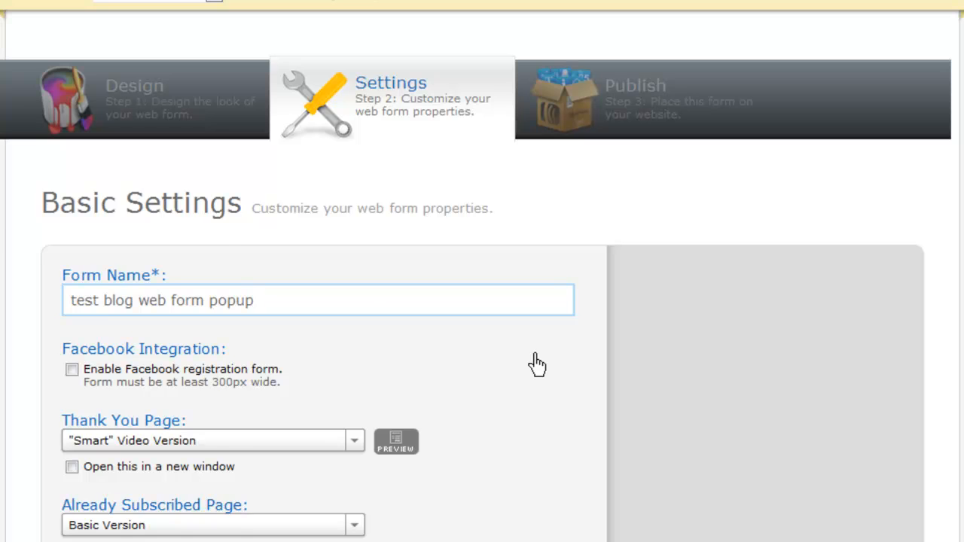
scroll(536, 364, down, 3)
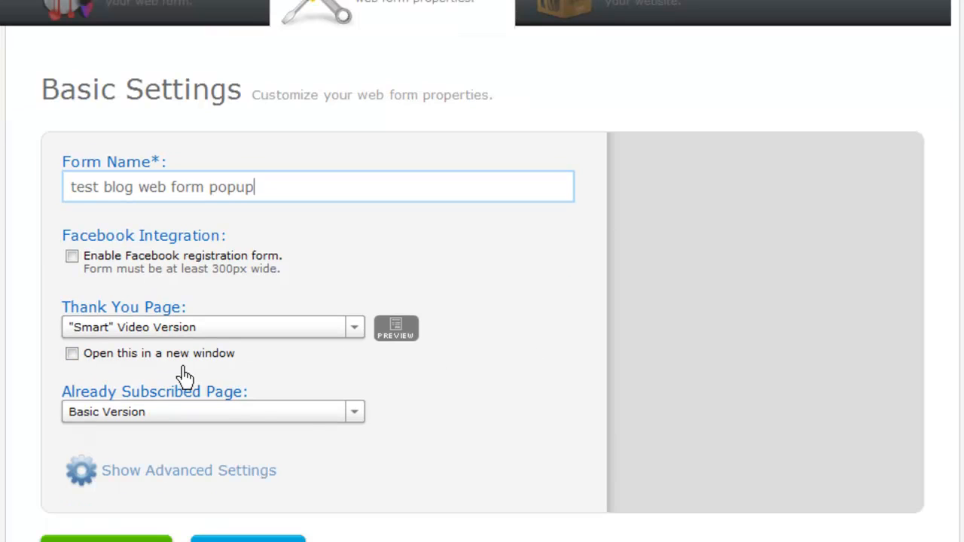
click(106, 539)
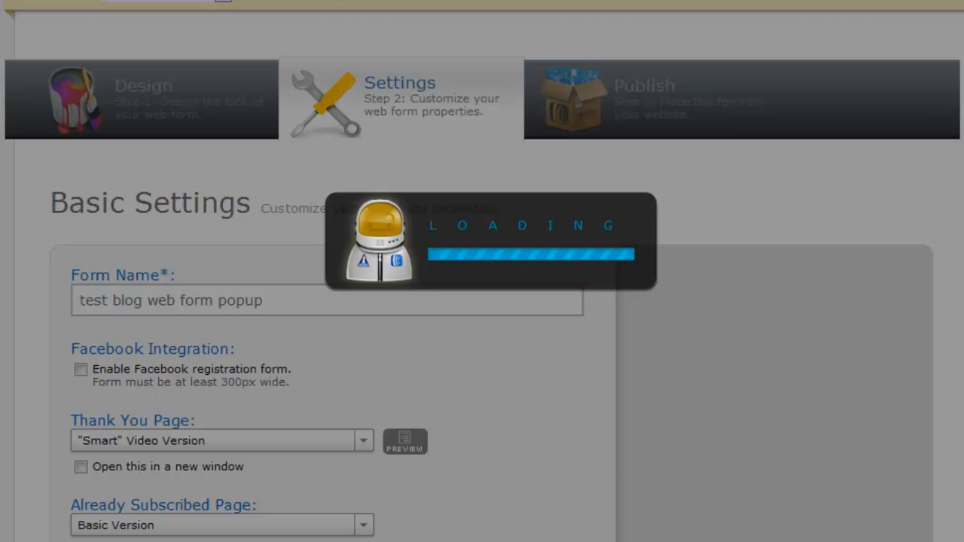
Proceed to the Publish step and choose to install the form yourself.
scroll(478, 443, down, 9)
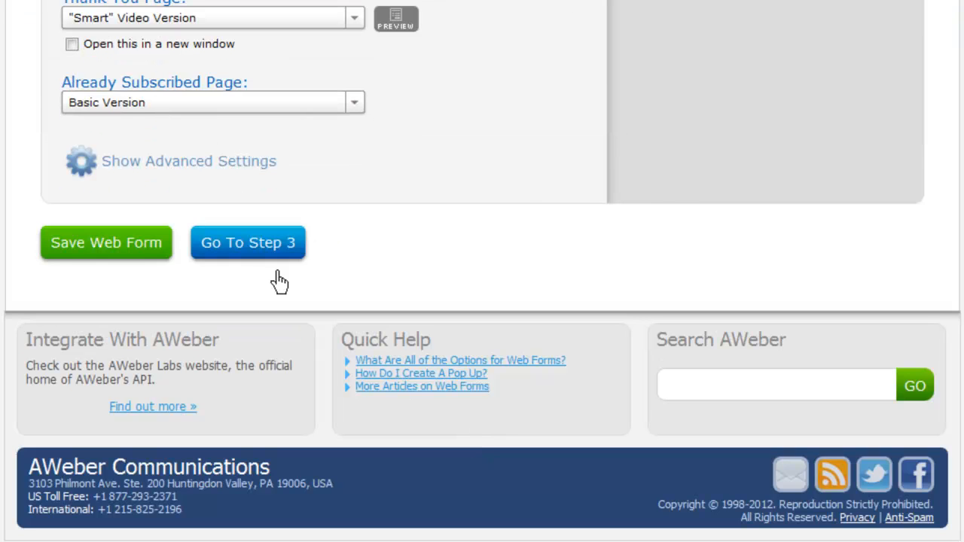
click(251, 251)
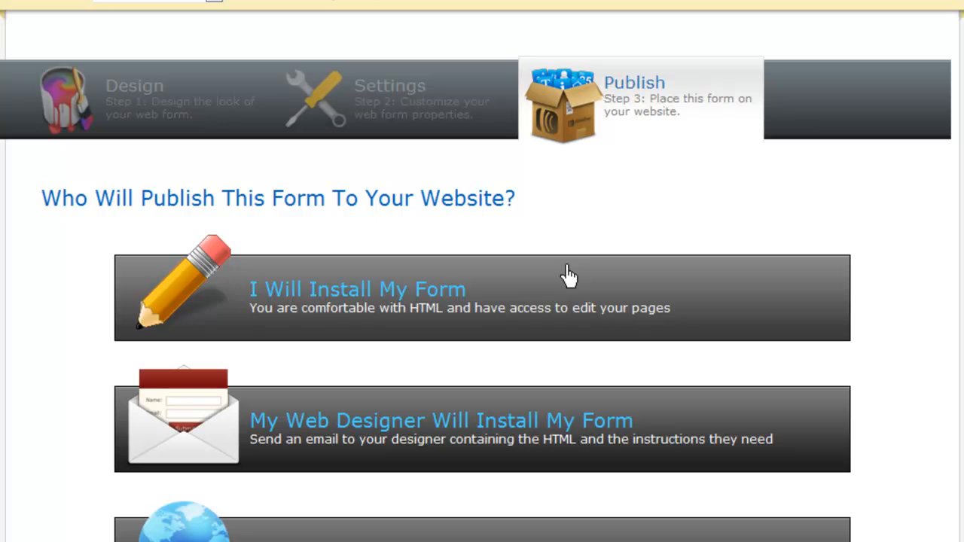
click(394, 287)
Copy the form's complete Javascript snippet.
scroll(640, 406, down, 5)
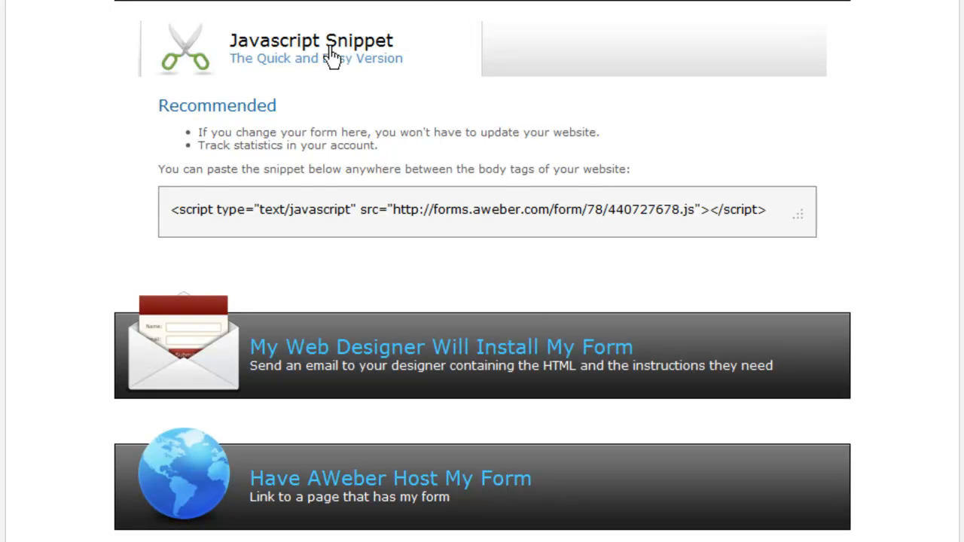
click(533, 215)
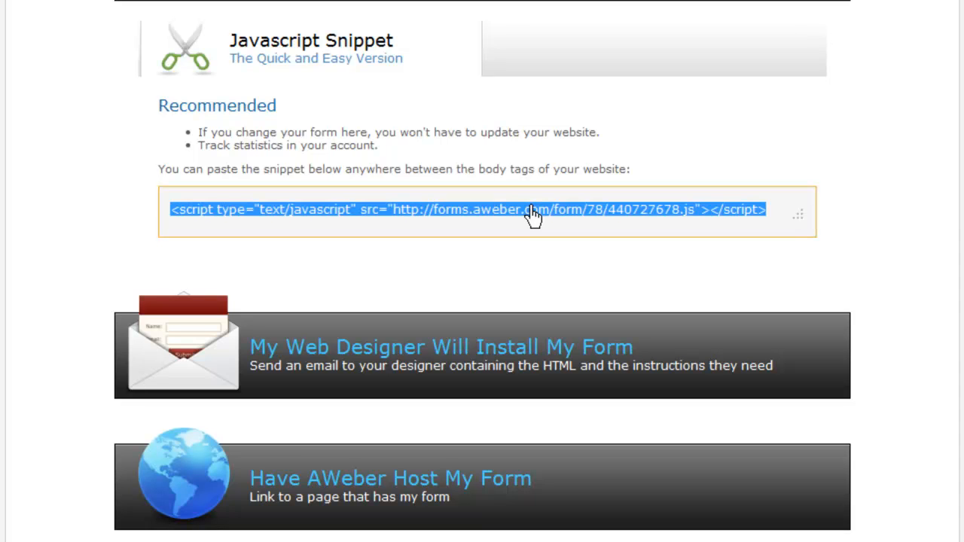
click(614, 218)
drag(769, 218, 163, 228)
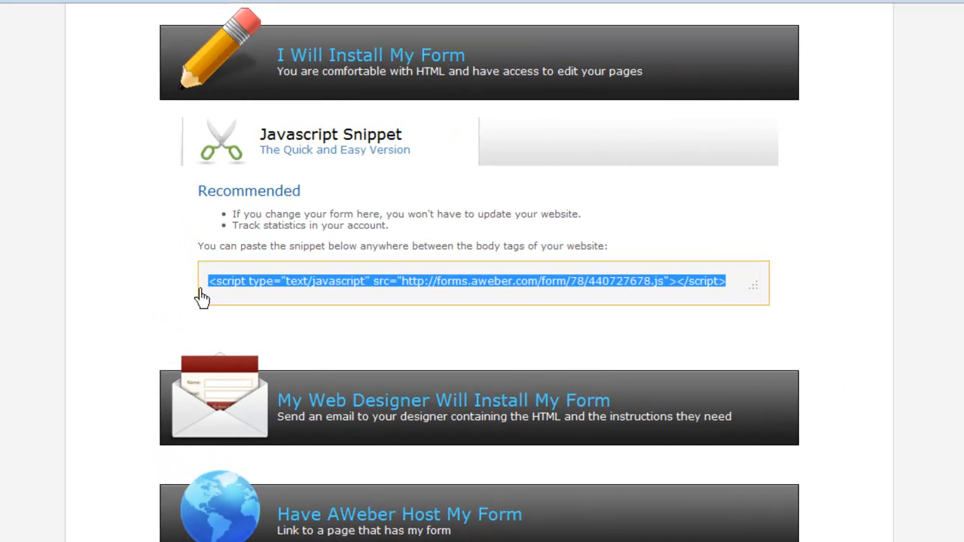
right_click(232, 281)
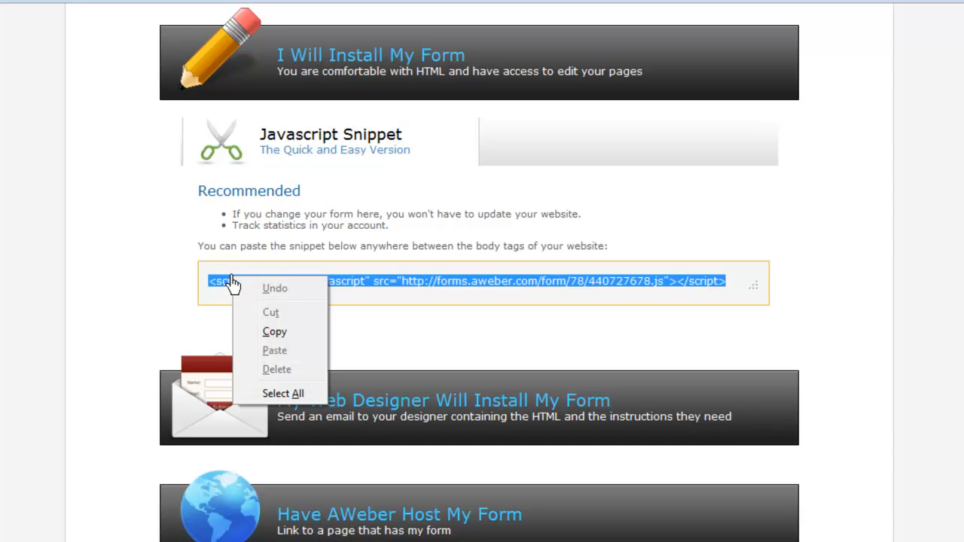
click(271, 331)
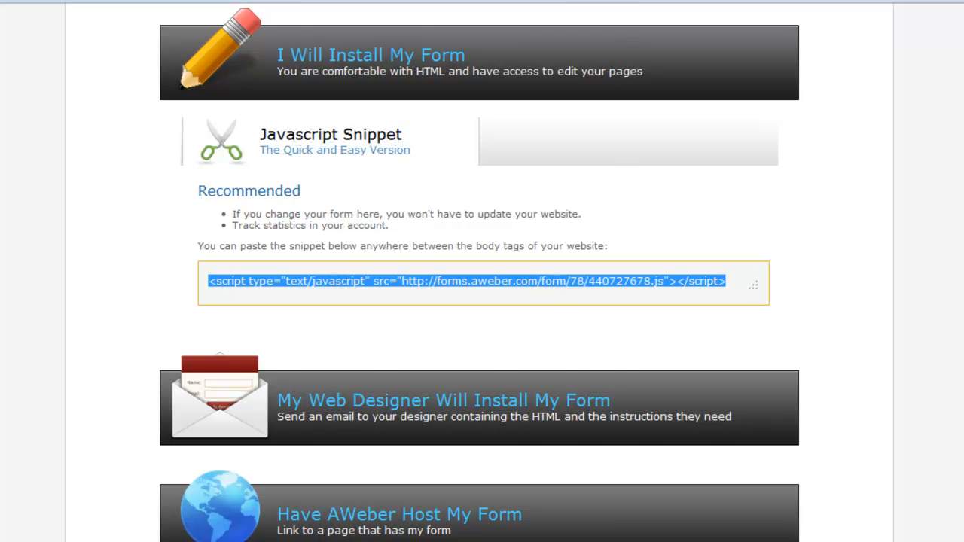
Switch to the test blog's WordPress admin and open the theme editor.
key(ctrl+Tab)
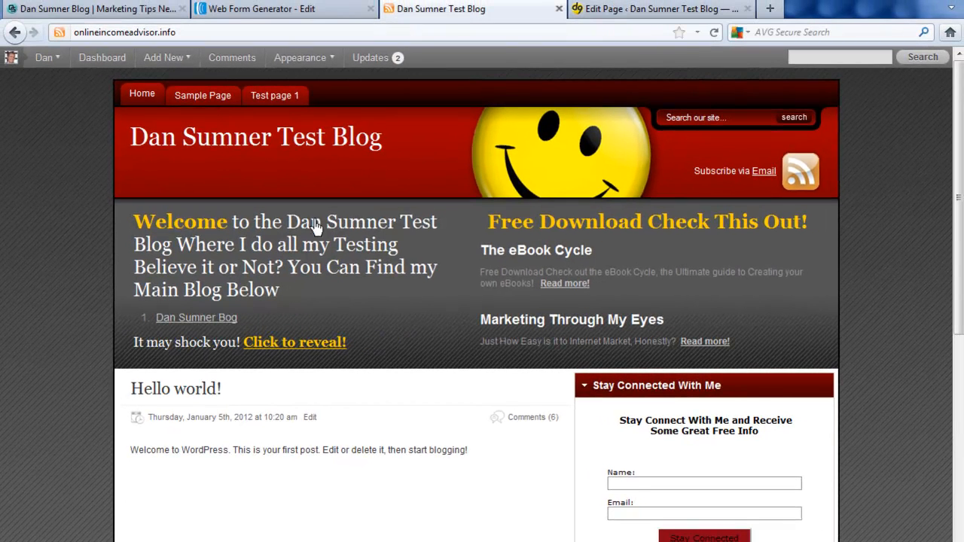
click(627, 13)
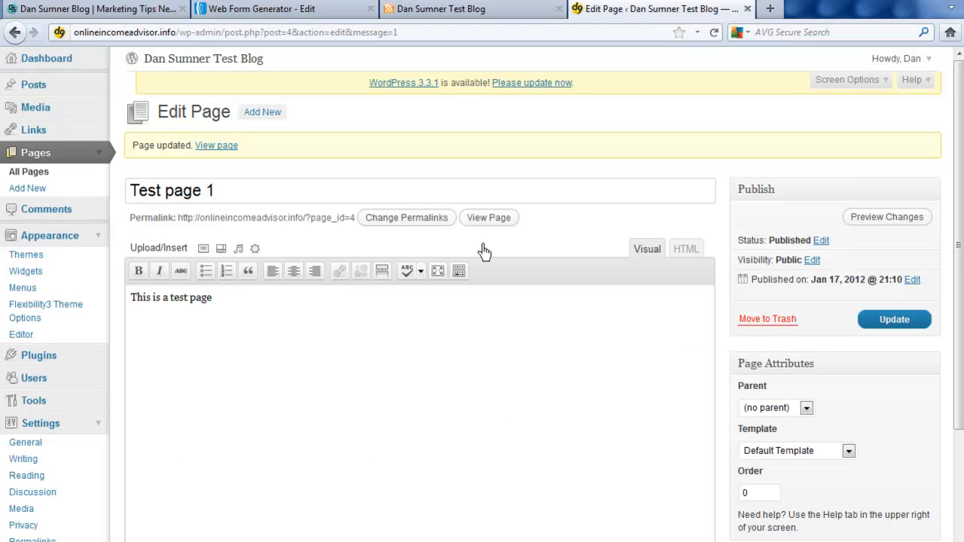
click(97, 241)
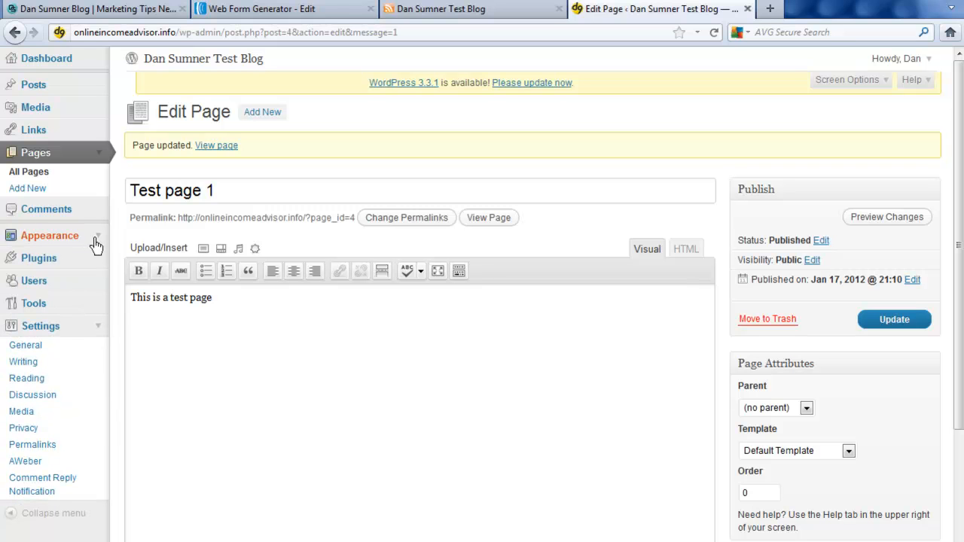
click(97, 240)
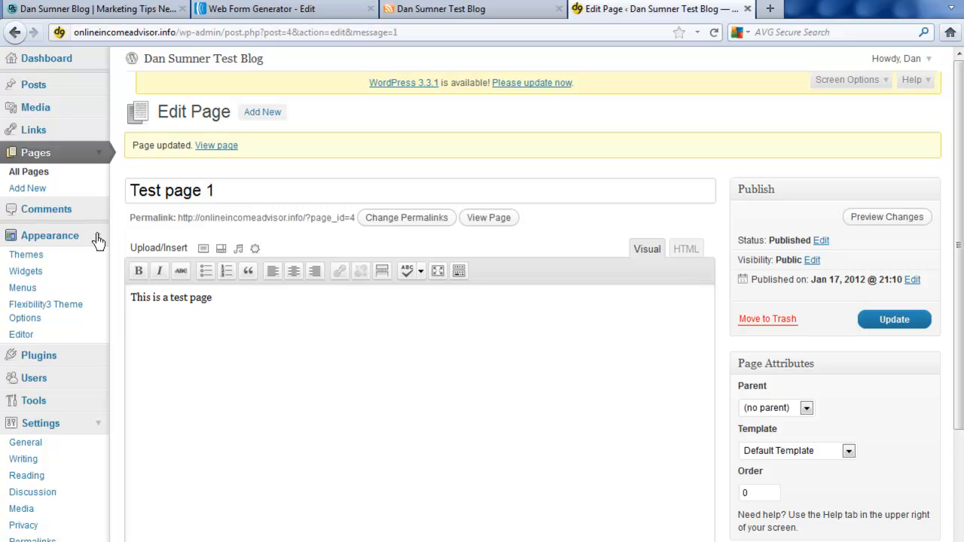
click(21, 338)
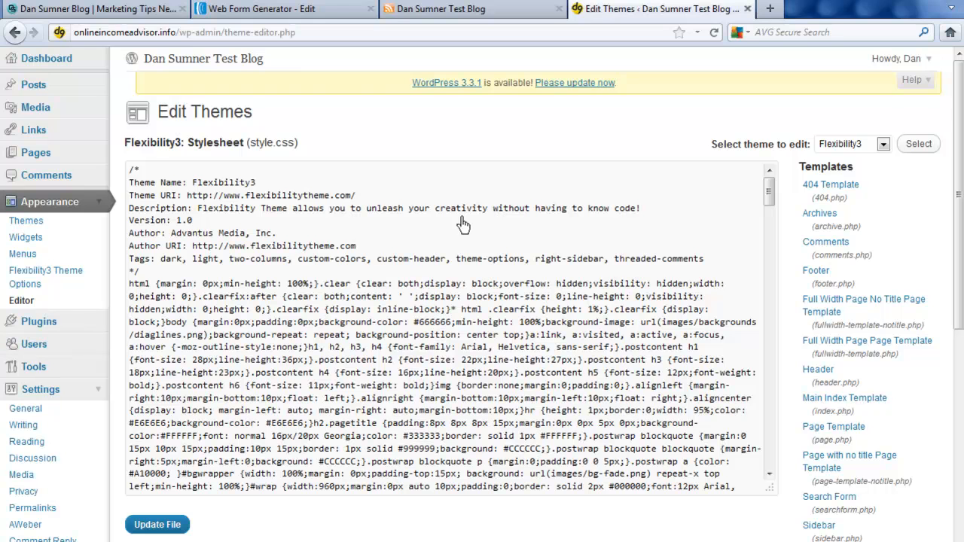
Open the Flexibility3 theme's Main Index Template (index.php) for editing.
scroll(907, 230, down, 5)
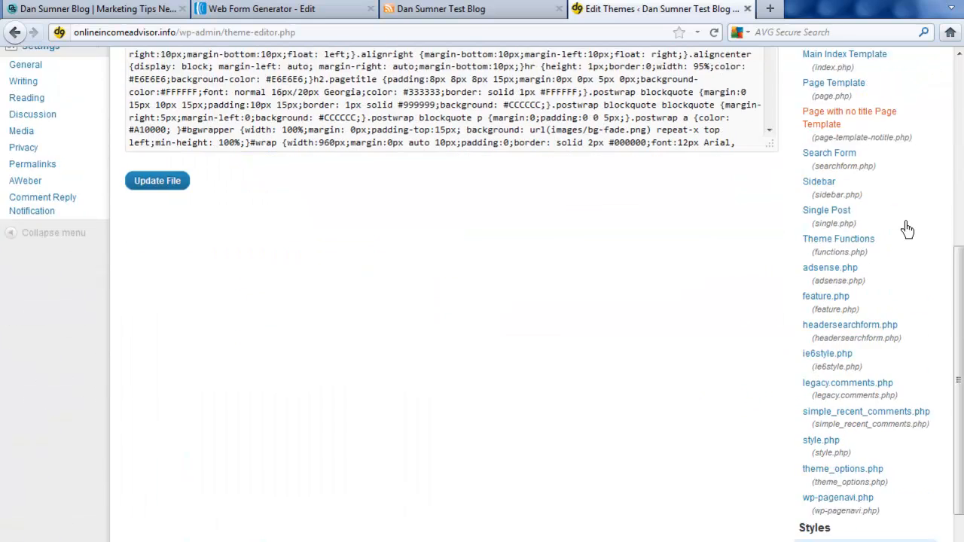
scroll(907, 230, up, 5)
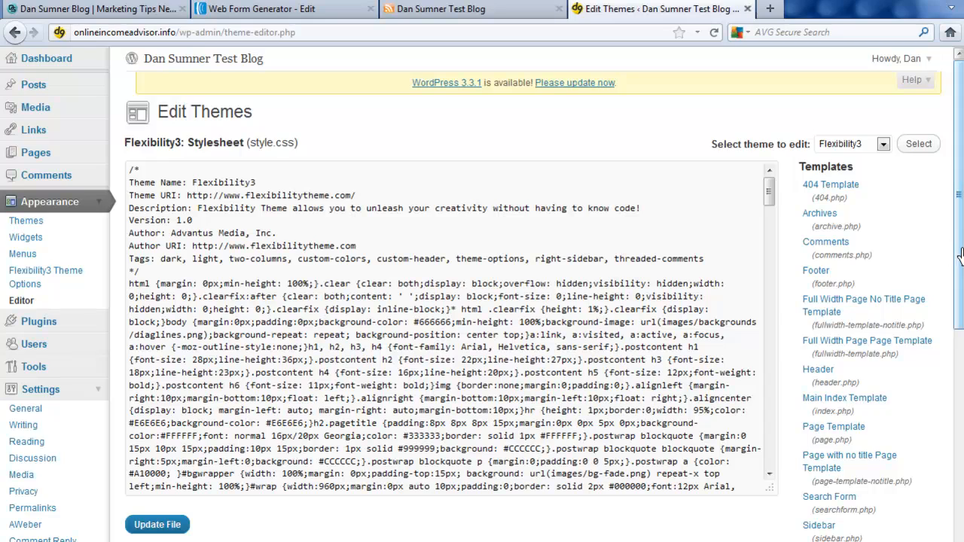
drag(960, 254, 961, 348)
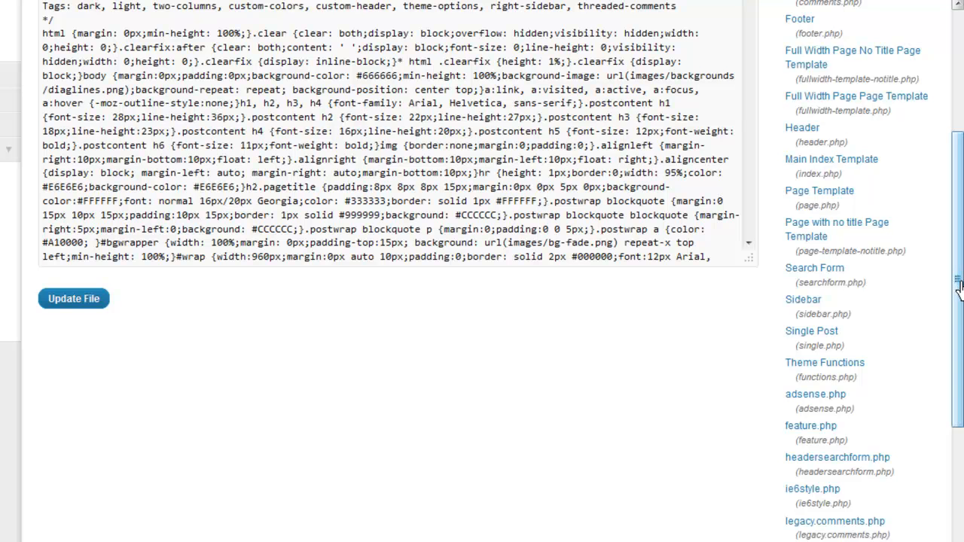
drag(957, 290, 955, 248)
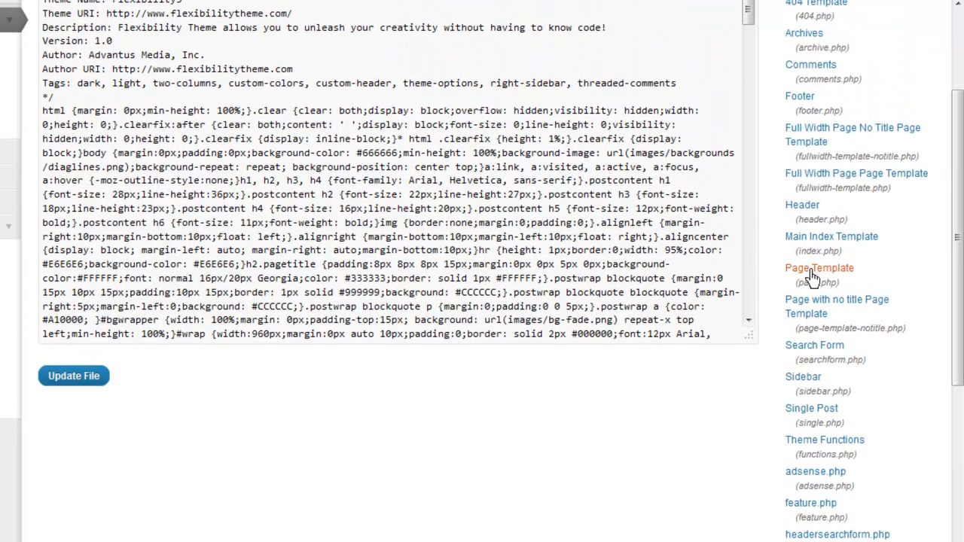
click(865, 236)
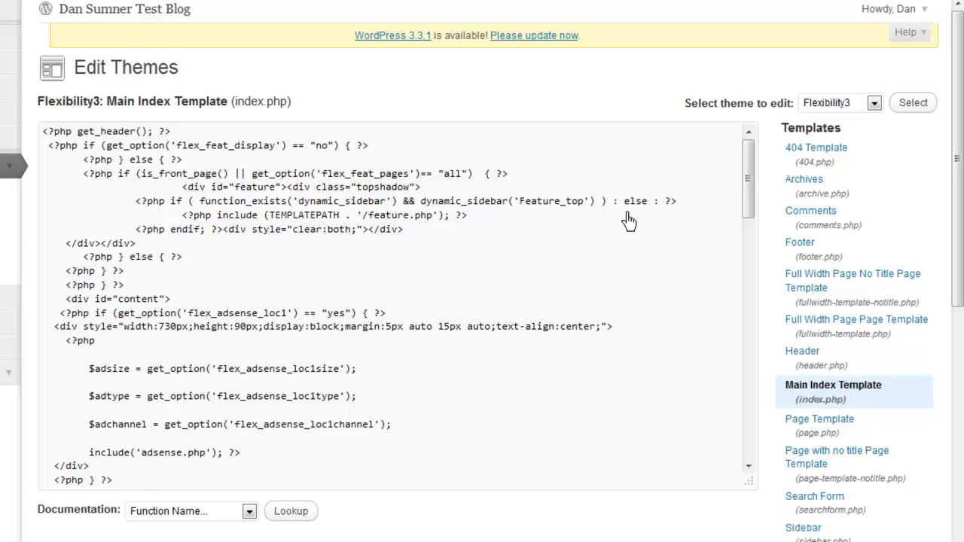
Paste the copied Javascript snippet at the very end of index.php, below the get_footer line, and update the file.
scroll(629, 221, down, 20)
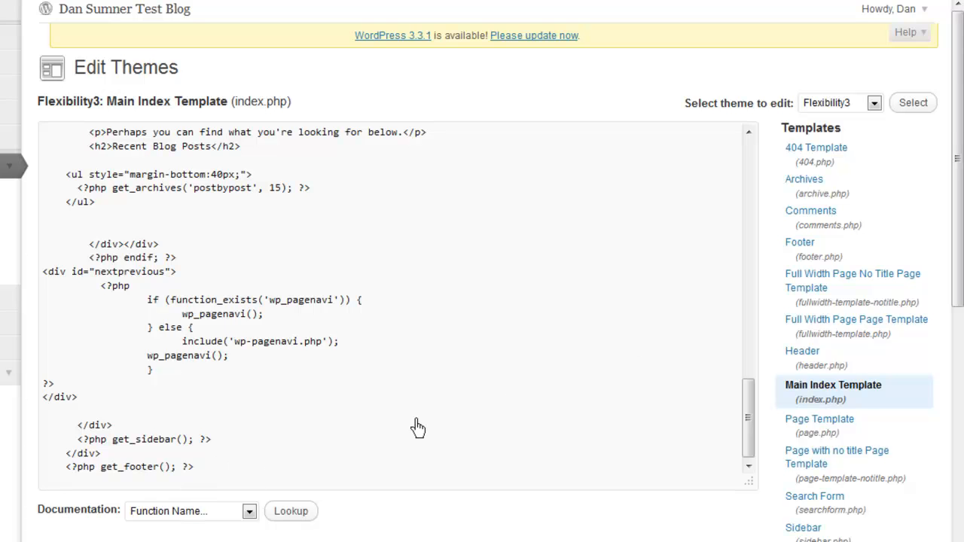
right_click(64, 493)
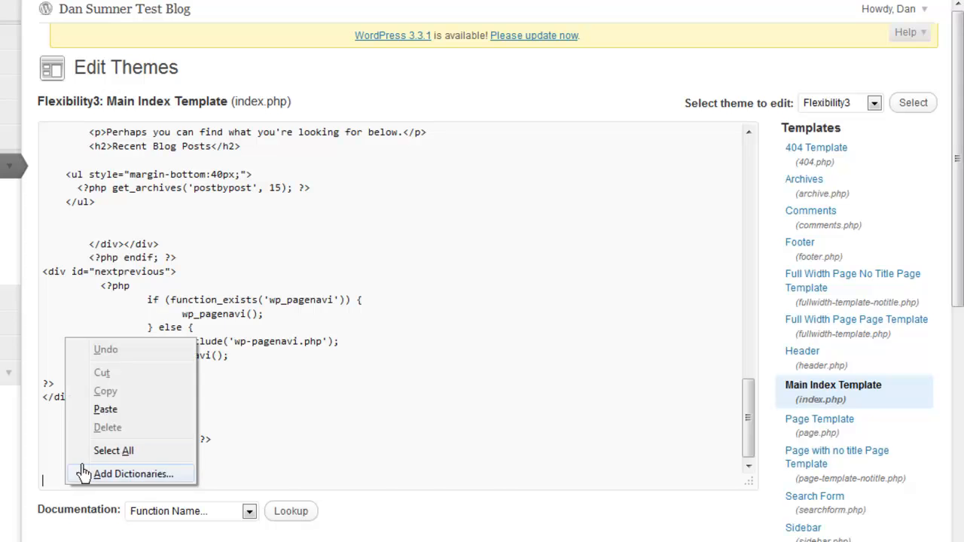
click(112, 410)
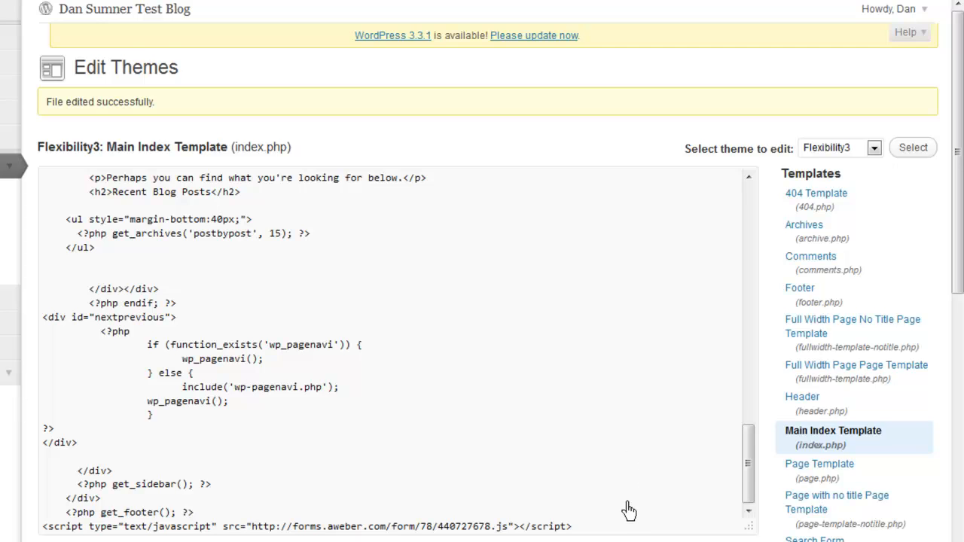
Cut the snippet from the last line of index.php, paste it back in the same place and update the file.
drag(574, 528, 13, 539)
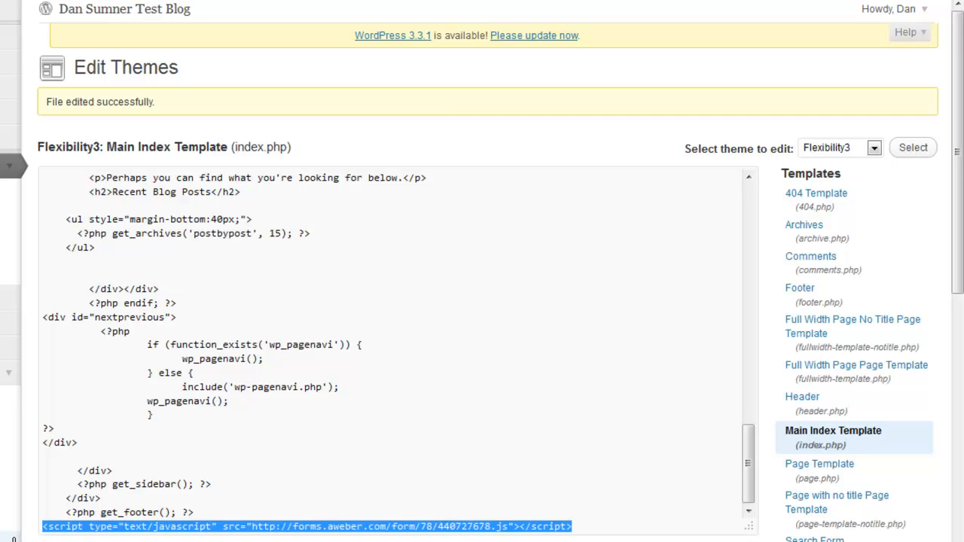
key(ctrl+x)
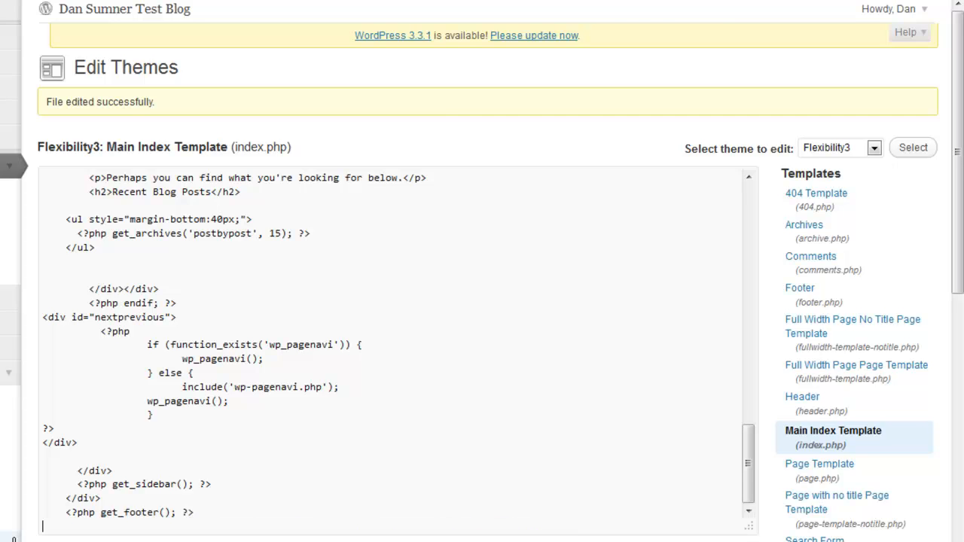
scroll(274, 489, down, 5)
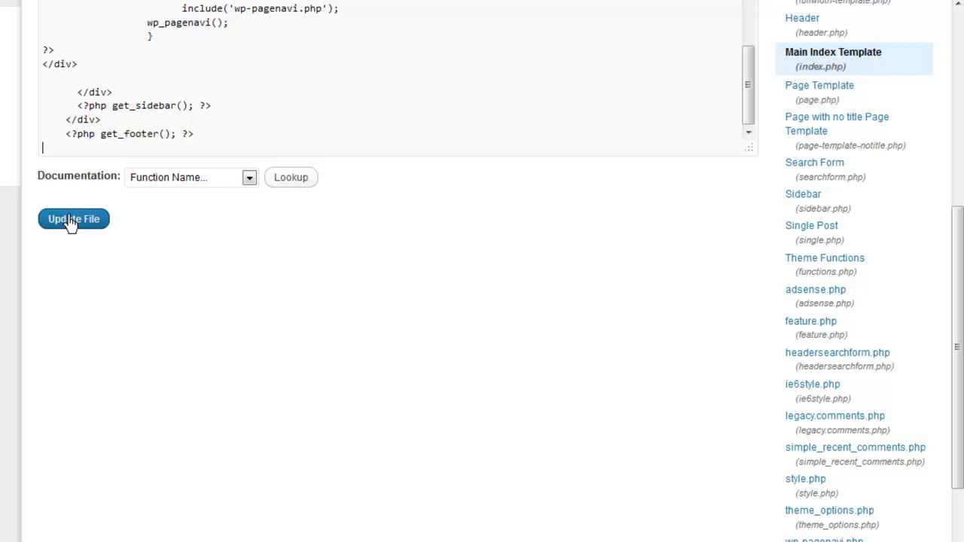
key(ctrl+v)
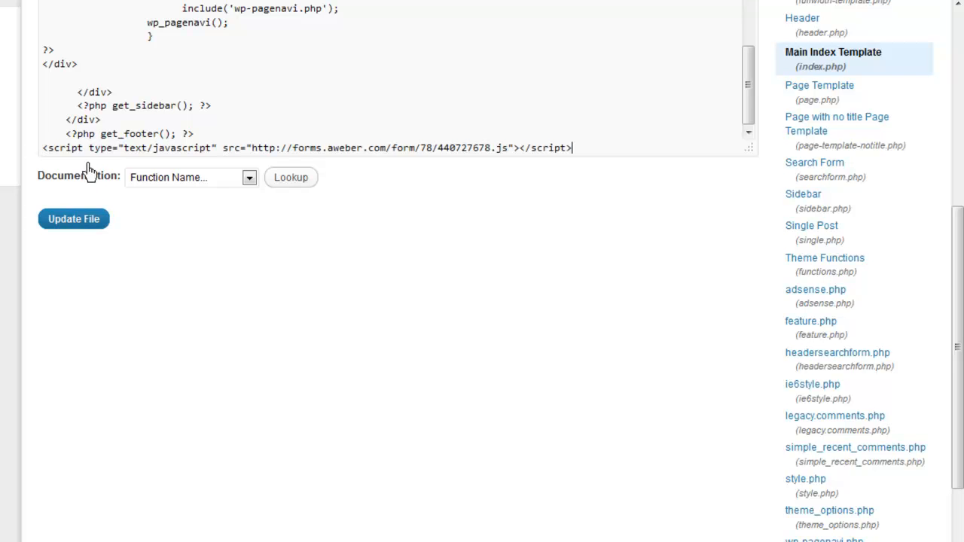
click(70, 225)
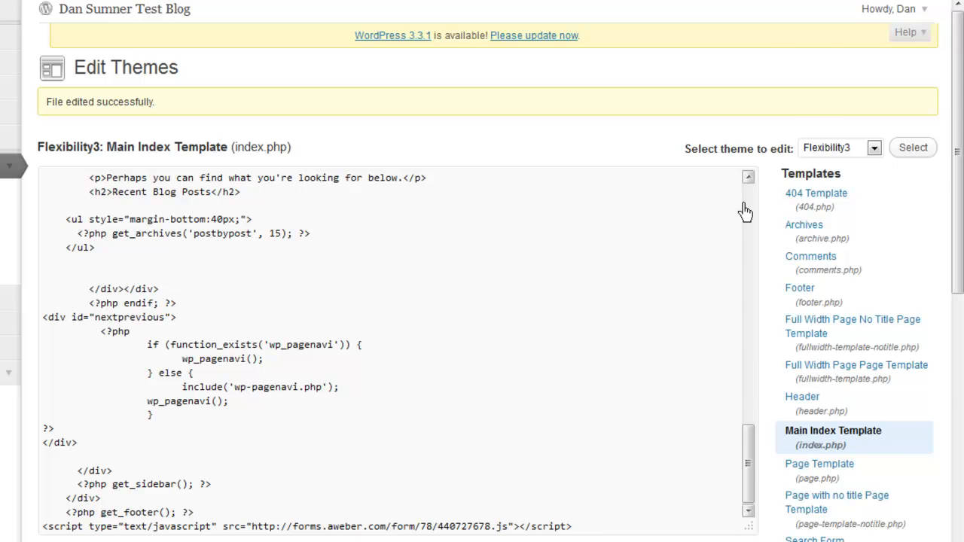
Add the Javascript snippet below the get_footer line at the end of the Page Template (page.php) and update the file.
scroll(744, 212, down, 3)
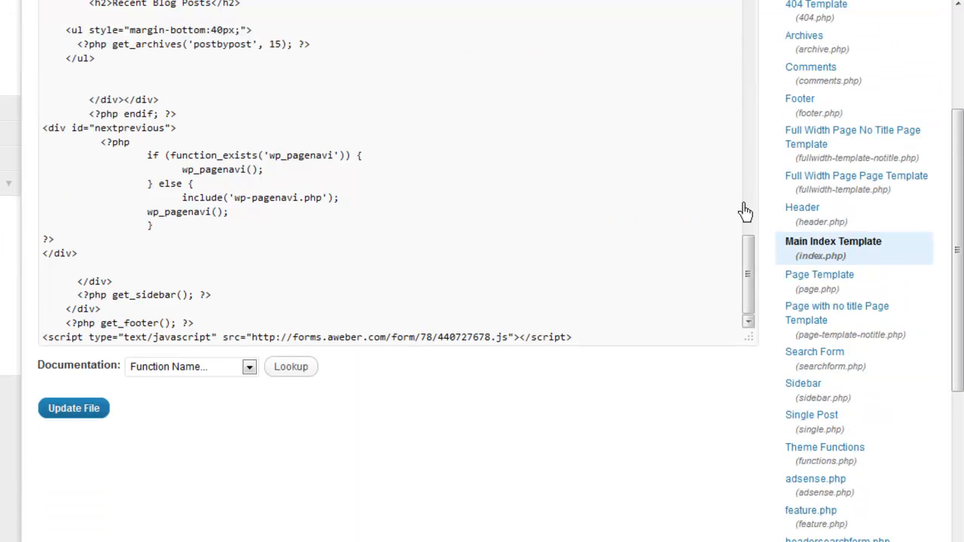
click(829, 276)
scroll(669, 290, down, 5)
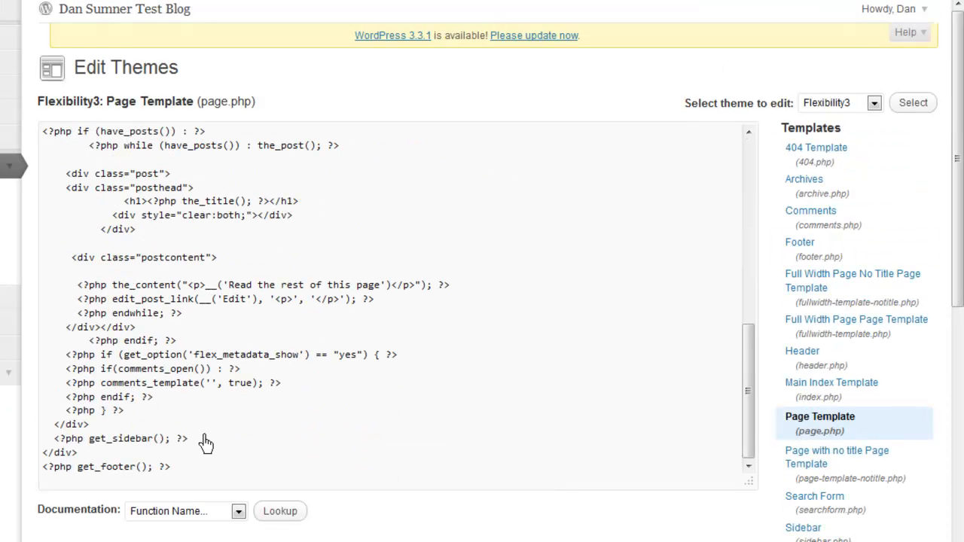
click(206, 477)
key(ctrl+v)
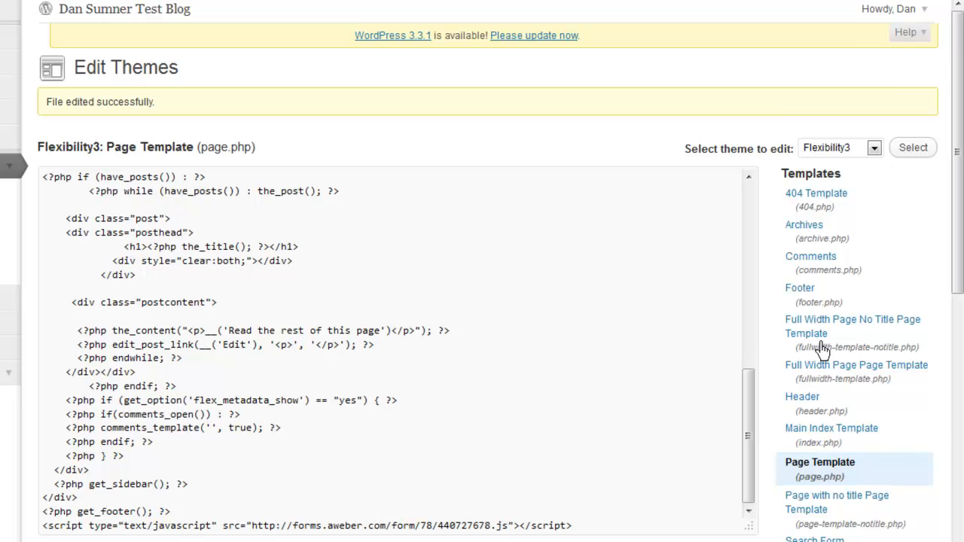
Add the Javascript snippet below the last line of the Single Post template (single.php) and update the file.
scroll(823, 349, down, 3)
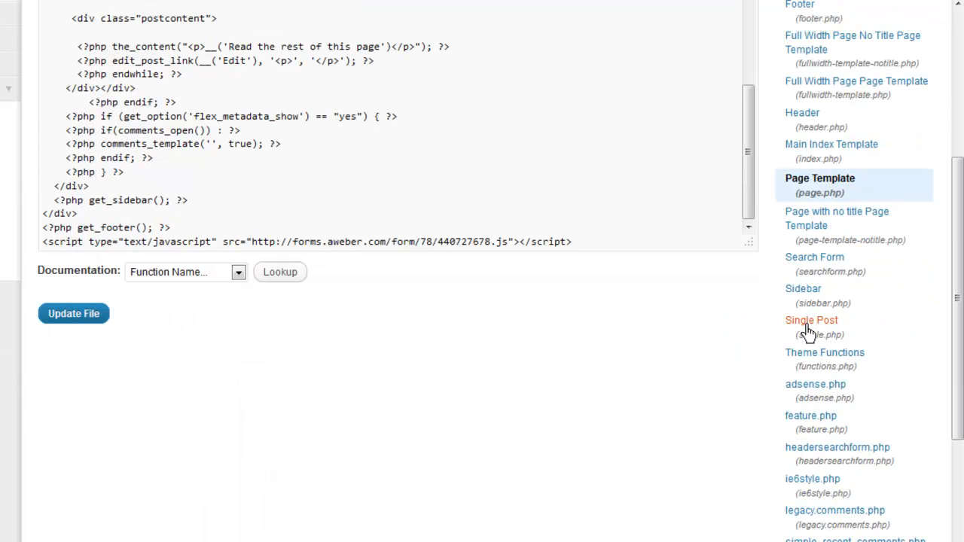
click(808, 331)
scroll(666, 311, down, 10)
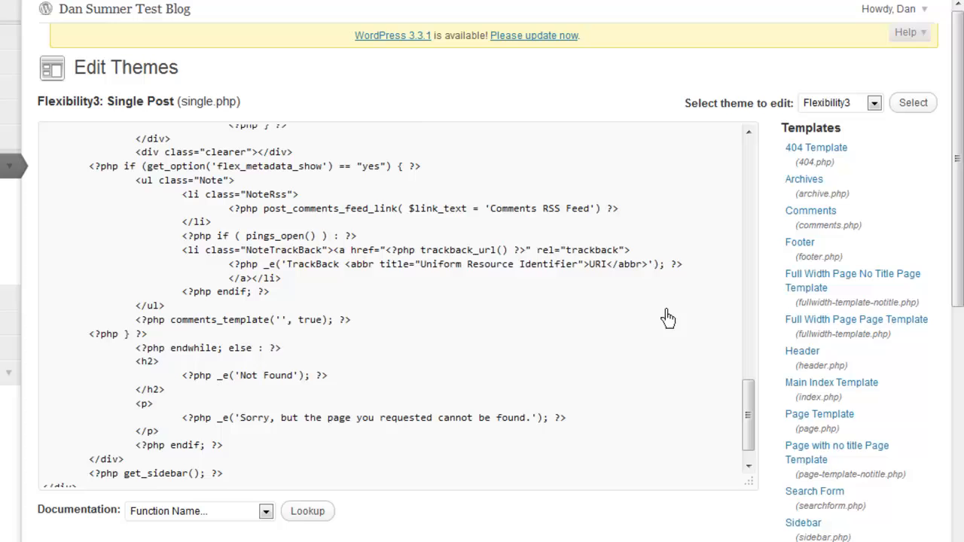
click(188, 491)
key(ctrl+v)
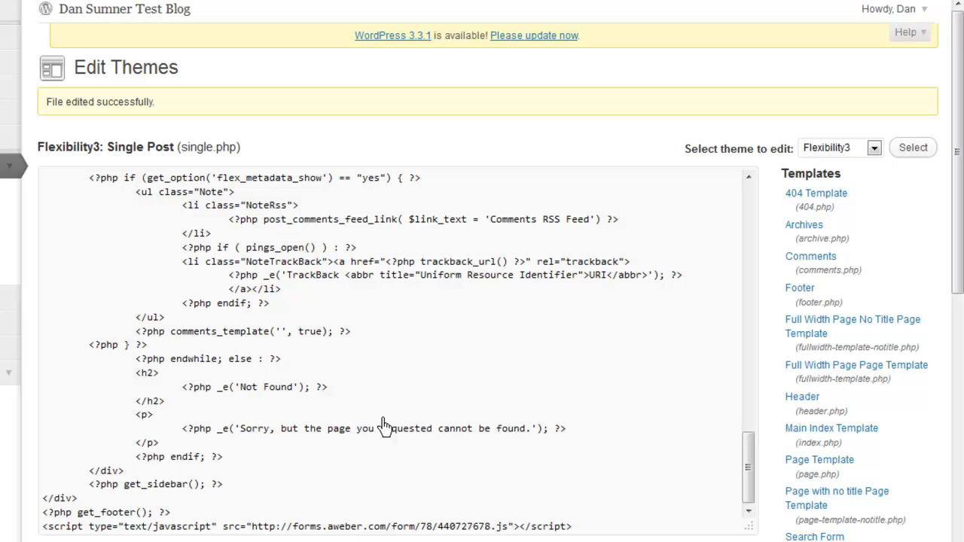
Select and copy the entire code of the Single Post template (single.php).
drag(749, 467, 749, 215)
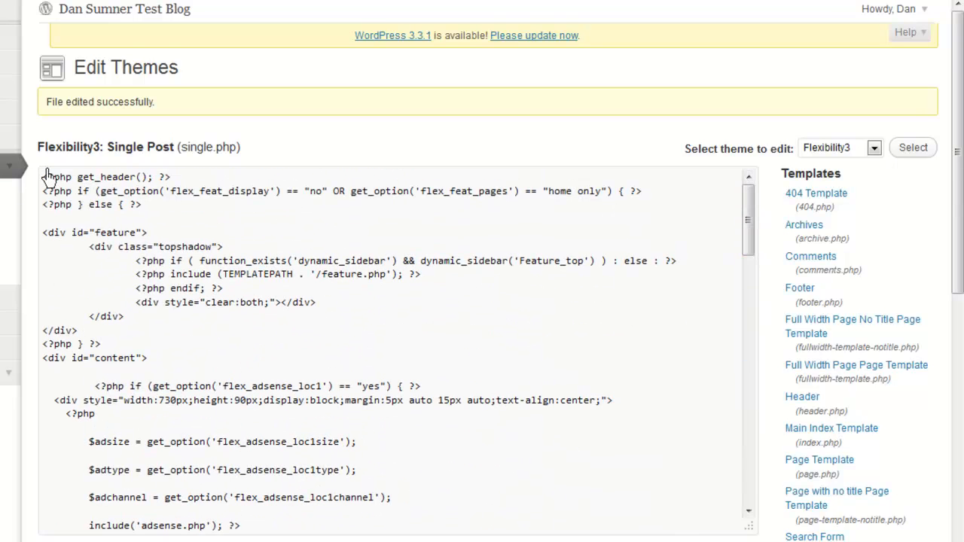
click(151, 209)
right_click(172, 215)
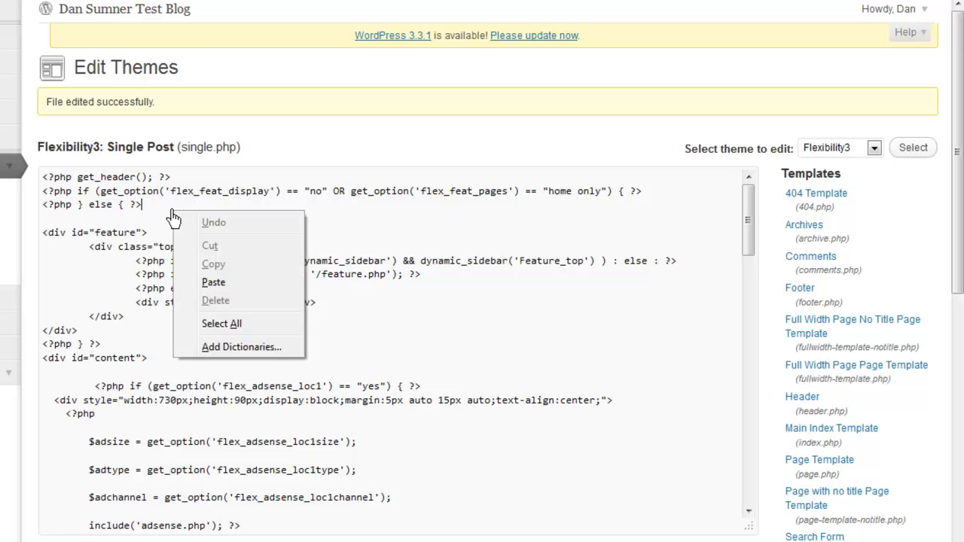
click(224, 323)
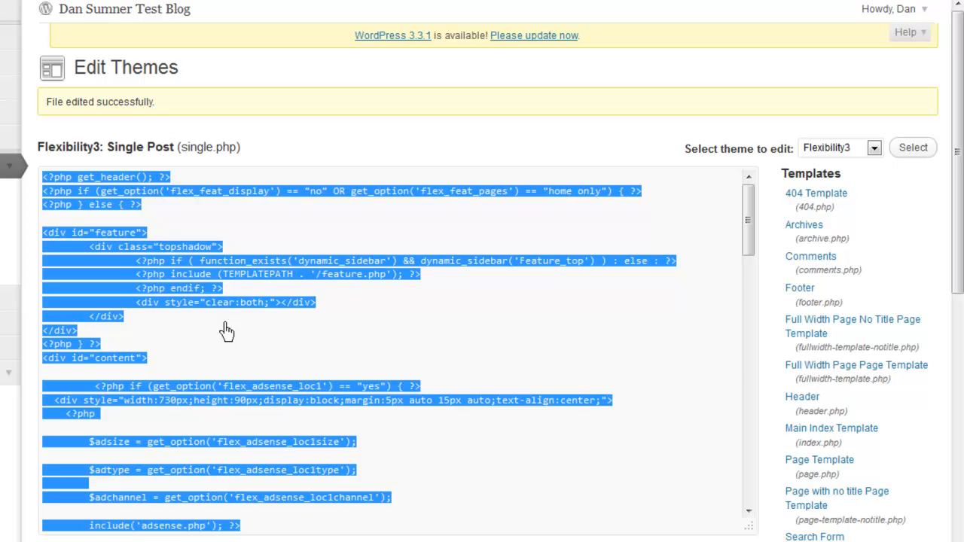
right_click(227, 331)
click(293, 376)
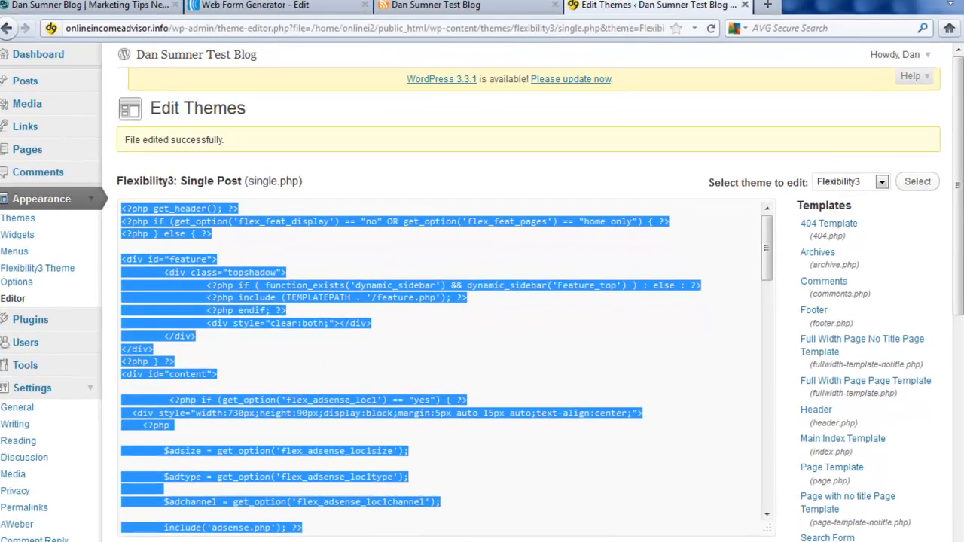
Switch to the blank "backup" document in Notepad and paste the copied template code into it.
click(385, 541)
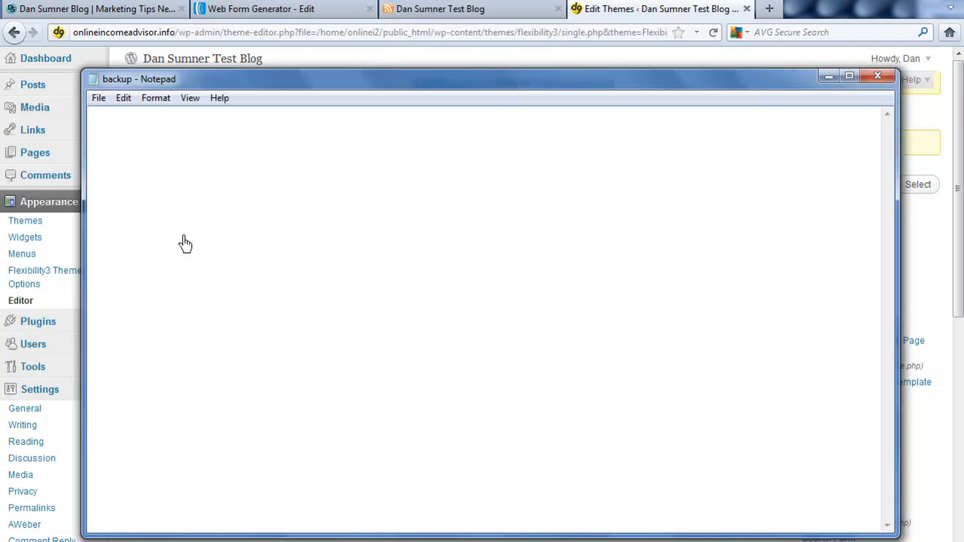
key(ctrl+v)
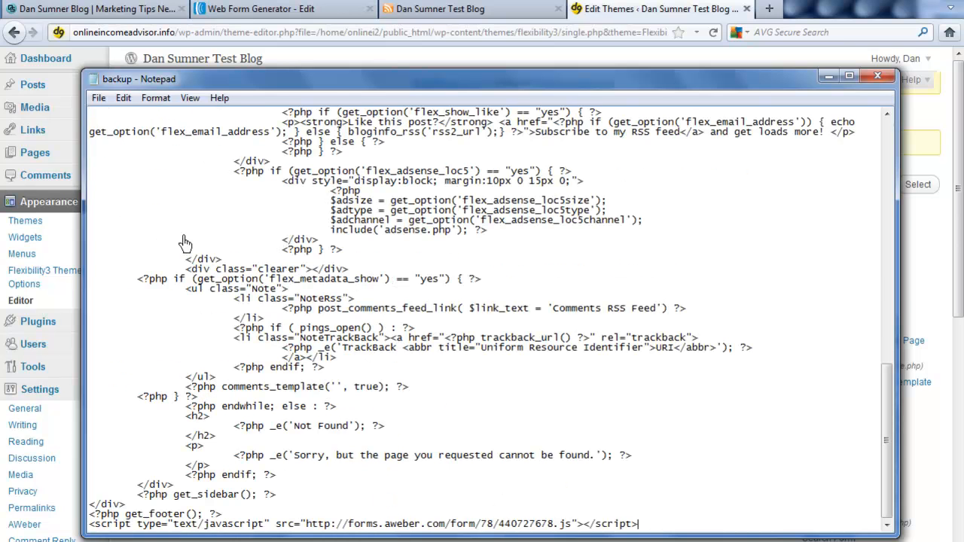
scroll(520, 211, up, 10)
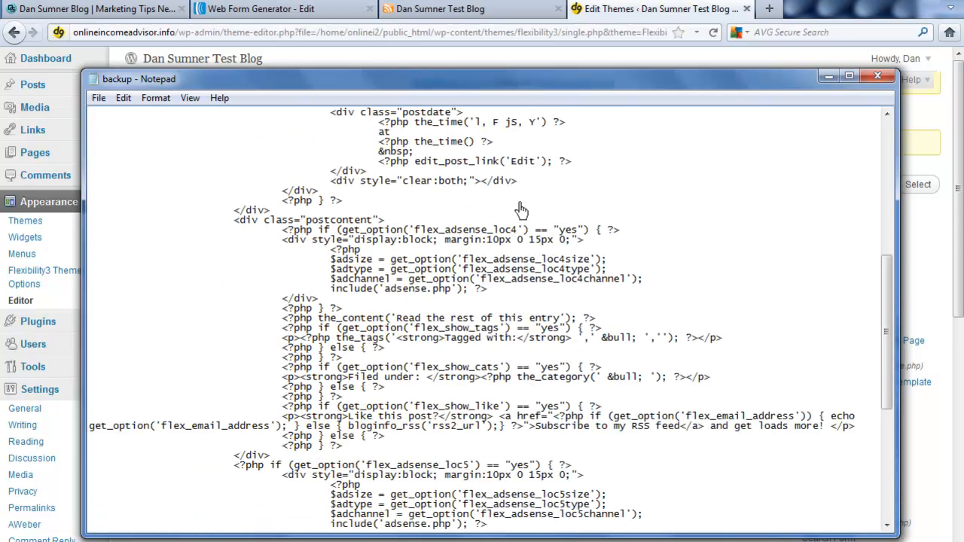
scroll(520, 211, up, 12)
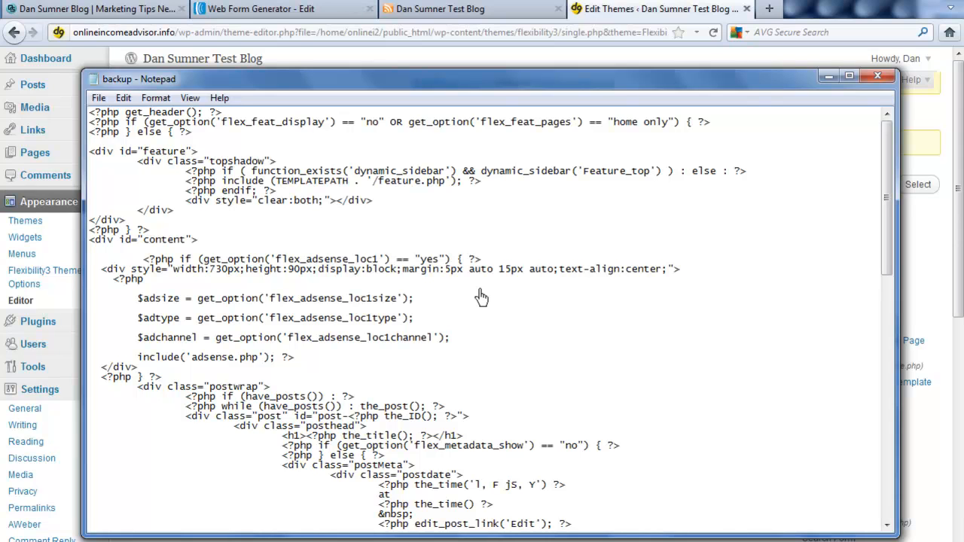
Save the Notepad document as "backup" in the Backups folder, replacing the existing file, and minimize Notepad.
click(97, 101)
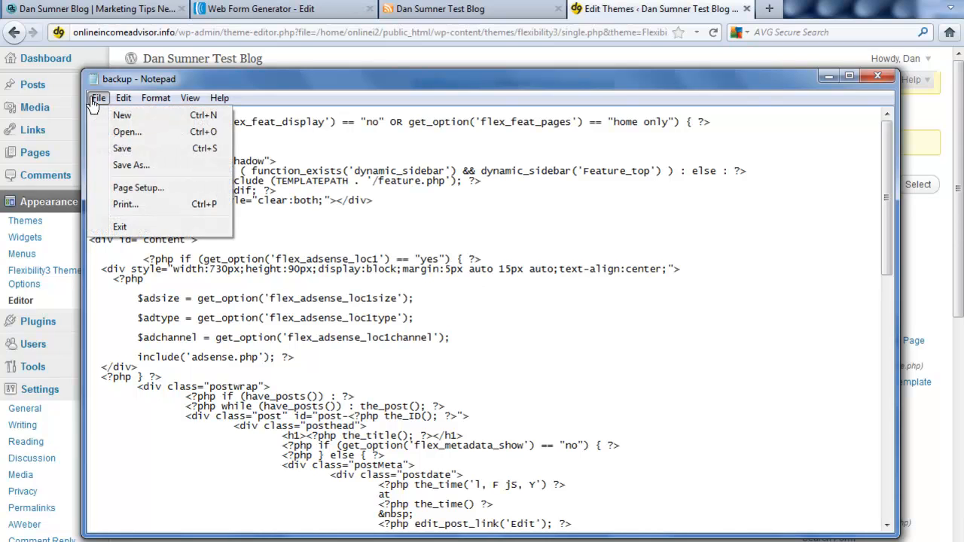
click(130, 165)
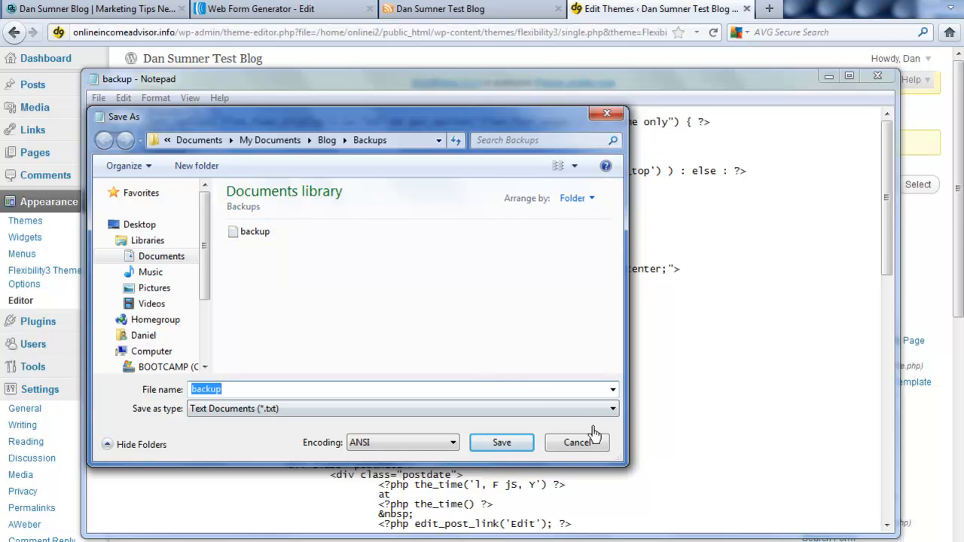
click(504, 446)
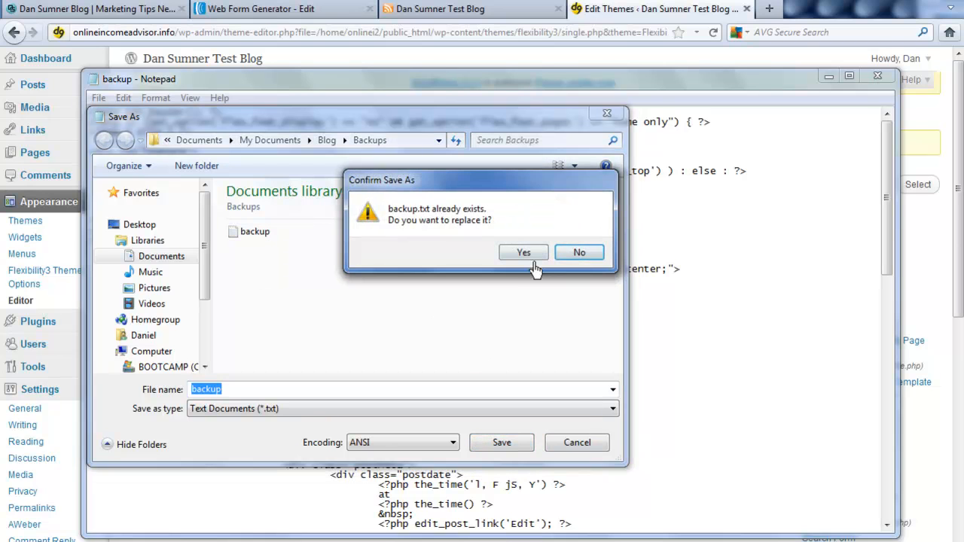
click(523, 253)
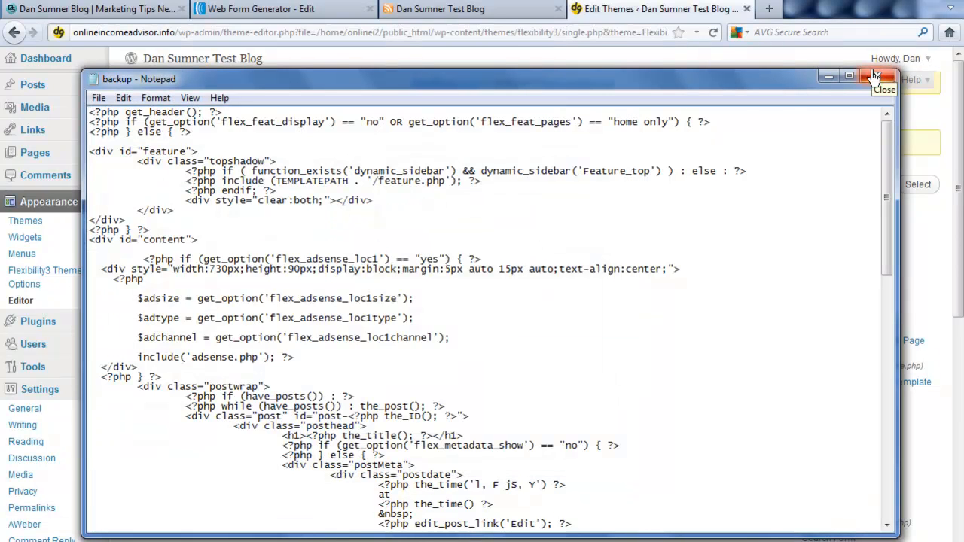
click(821, 78)
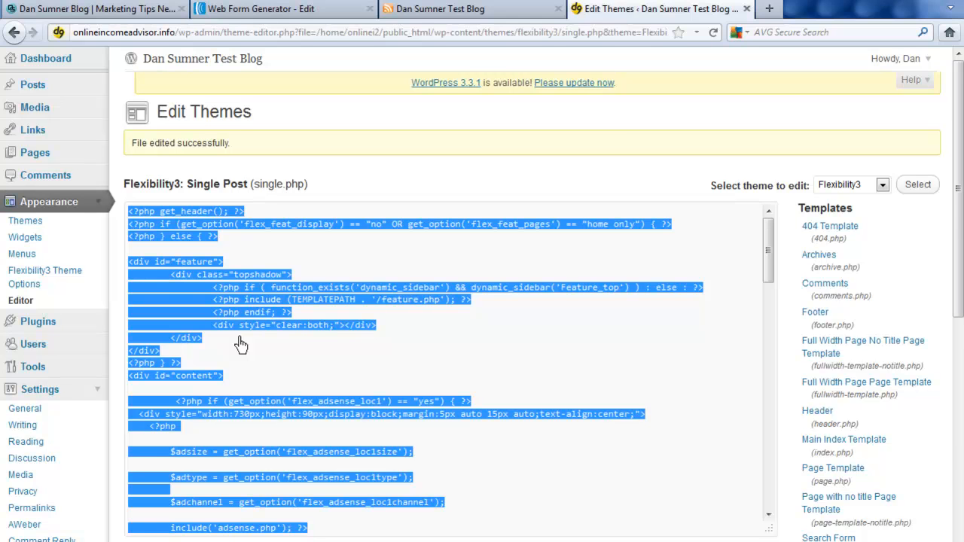
Check the Javascript snippet at the end of the Single Post template (single.php) and update the file again.
click(503, 340)
scroll(719, 354, down, 10)
scroll(719, 354, down, 10)
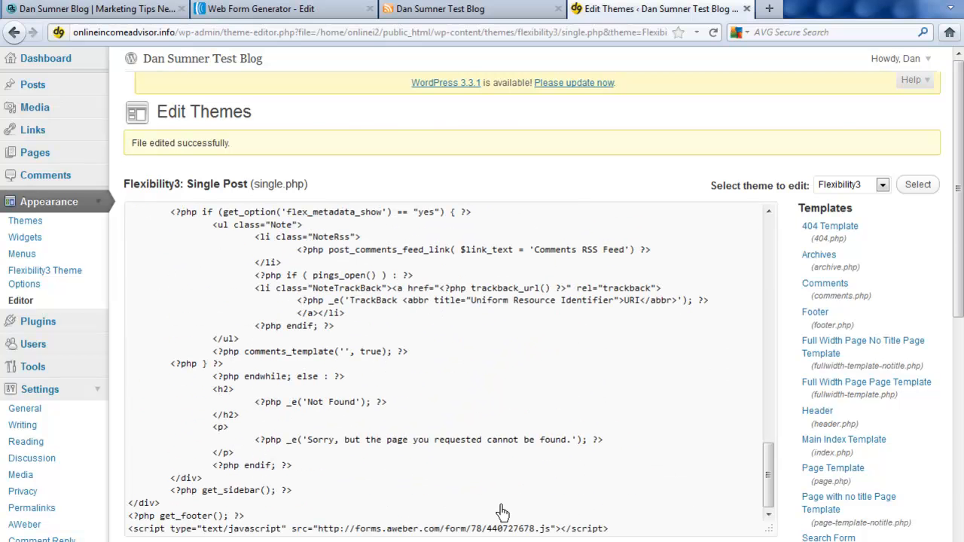
scroll(836, 388, down, 8)
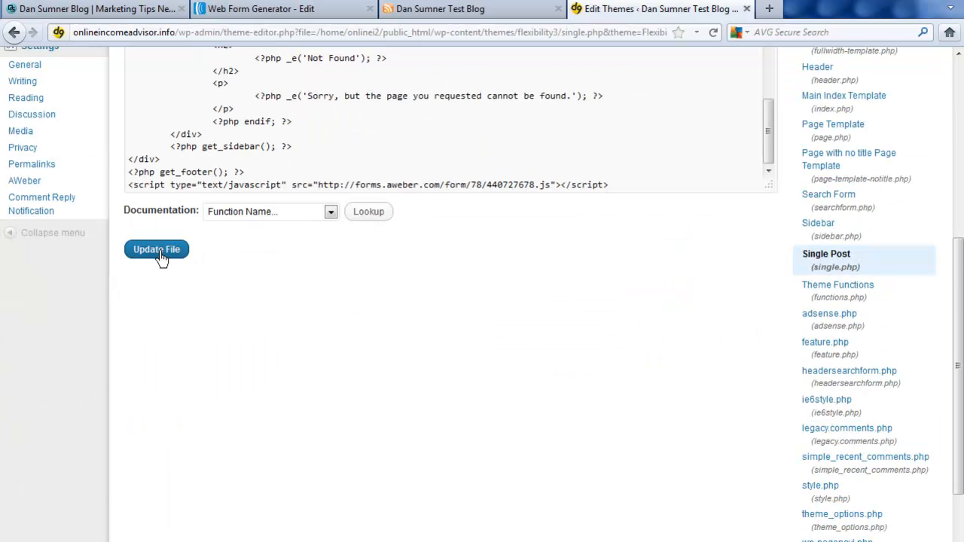
click(163, 258)
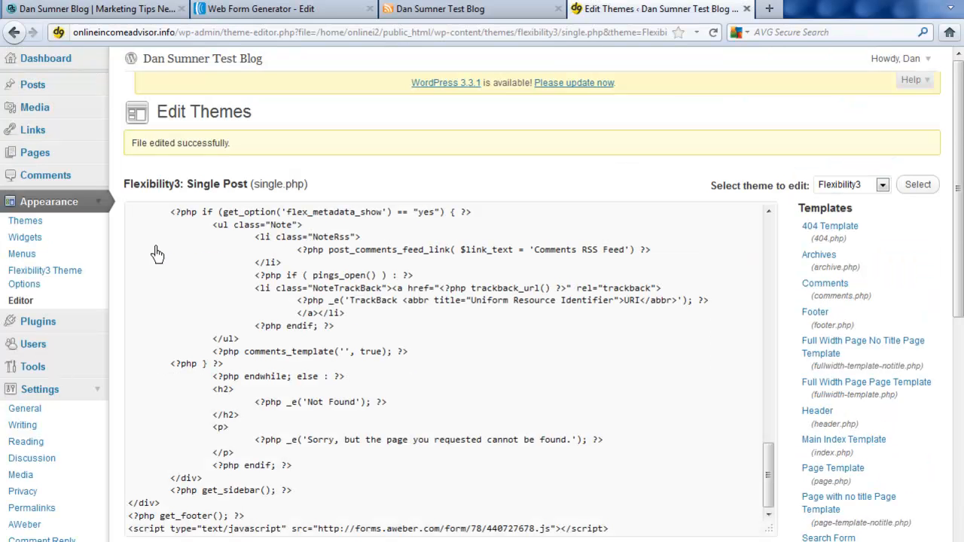
Reload the test blog and check the pop-over form on the home page, the "Hello world!" post and "Test page 1".
click(457, 21)
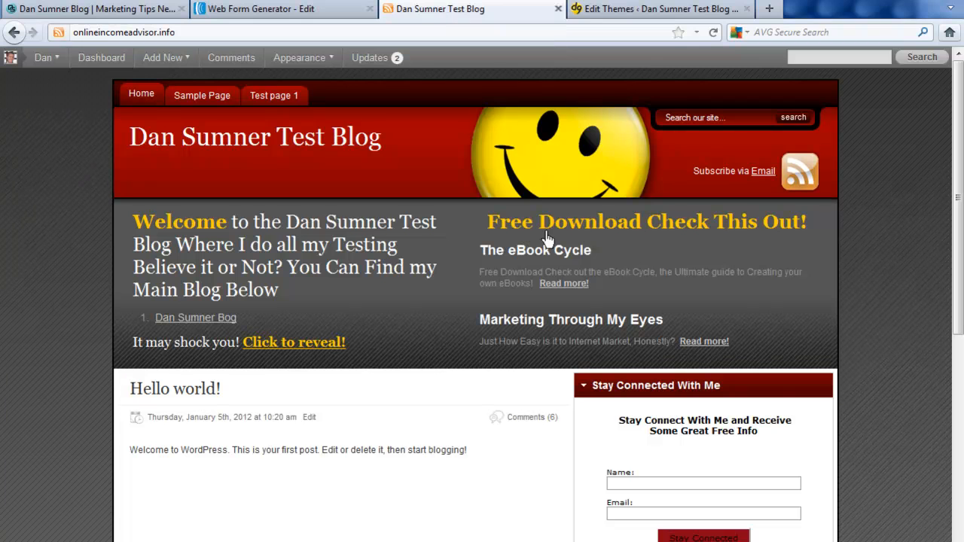
click(714, 35)
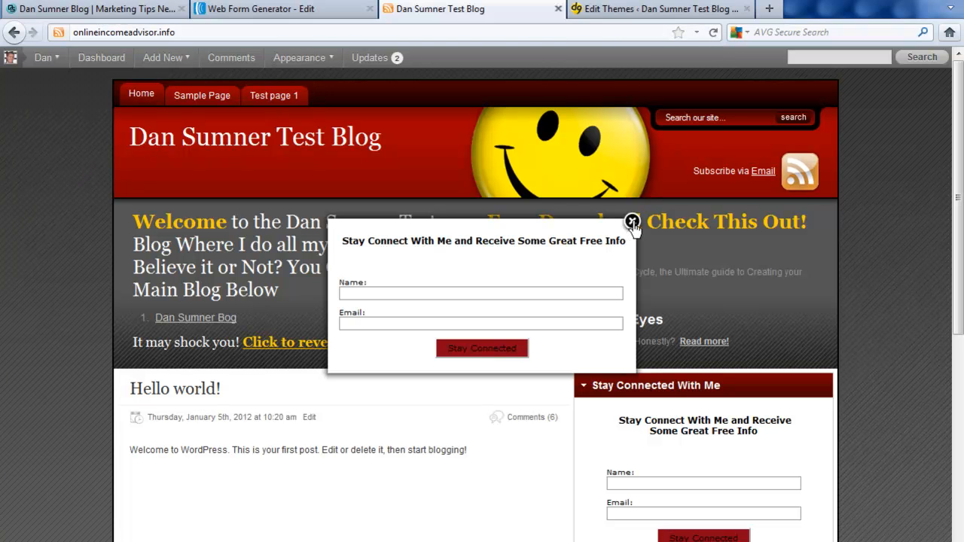
scroll(749, 302, down, 5)
scroll(750, 301, up, 5)
click(191, 395)
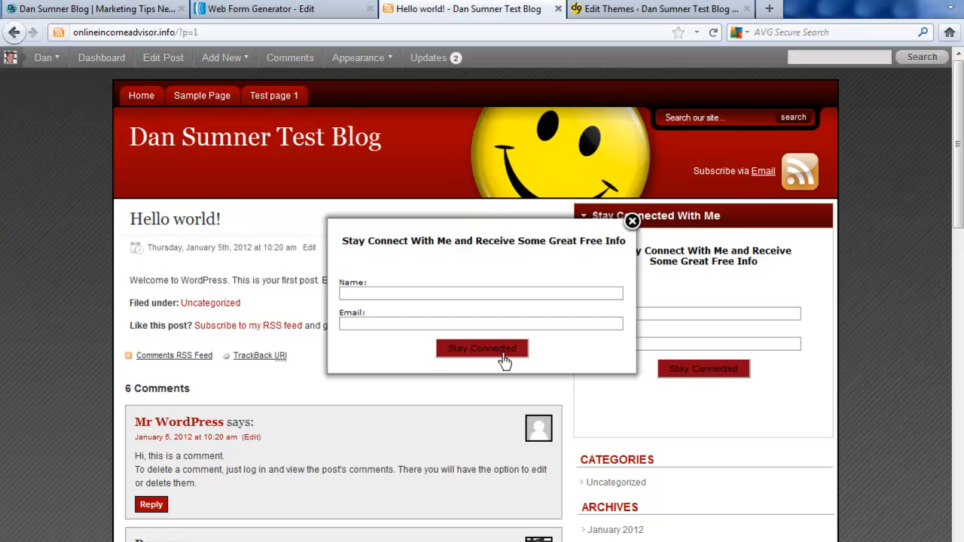
click(268, 96)
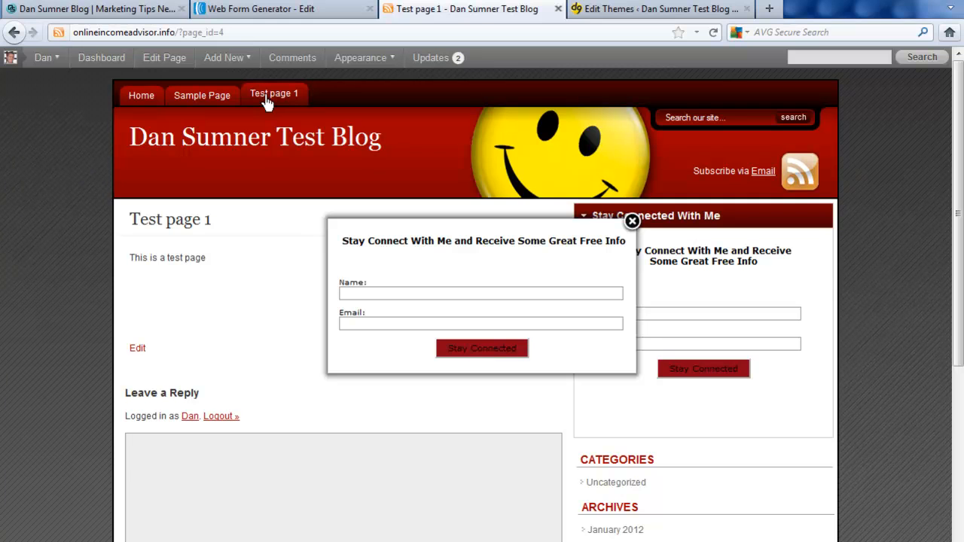
click(162, 143)
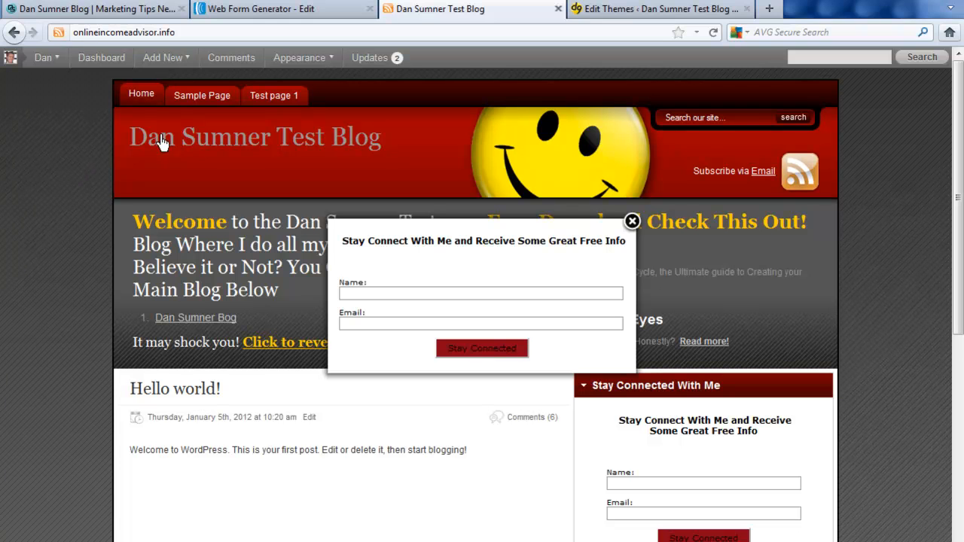
Return to the theme editor and review the Single Post template code through to the snippet at its end.
click(640, 9)
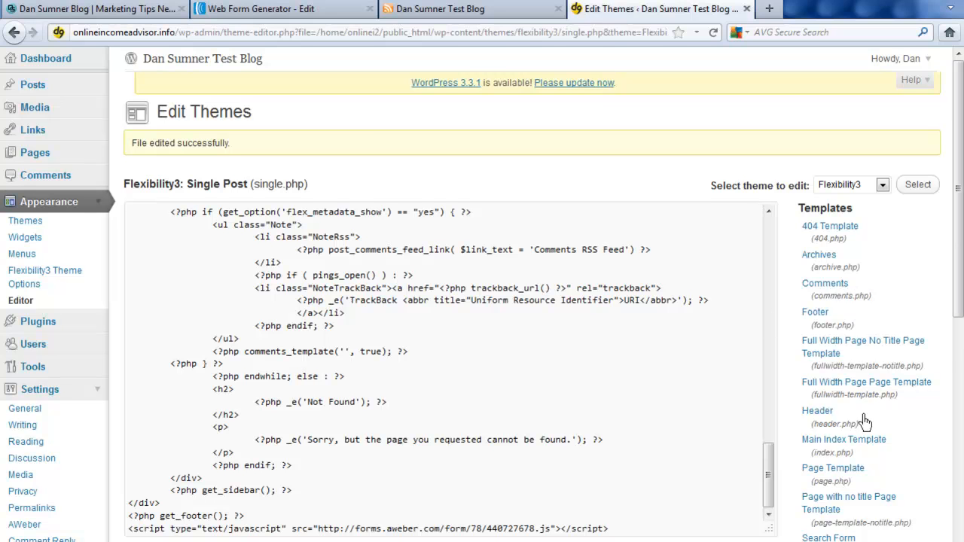
scroll(896, 444, down, 2)
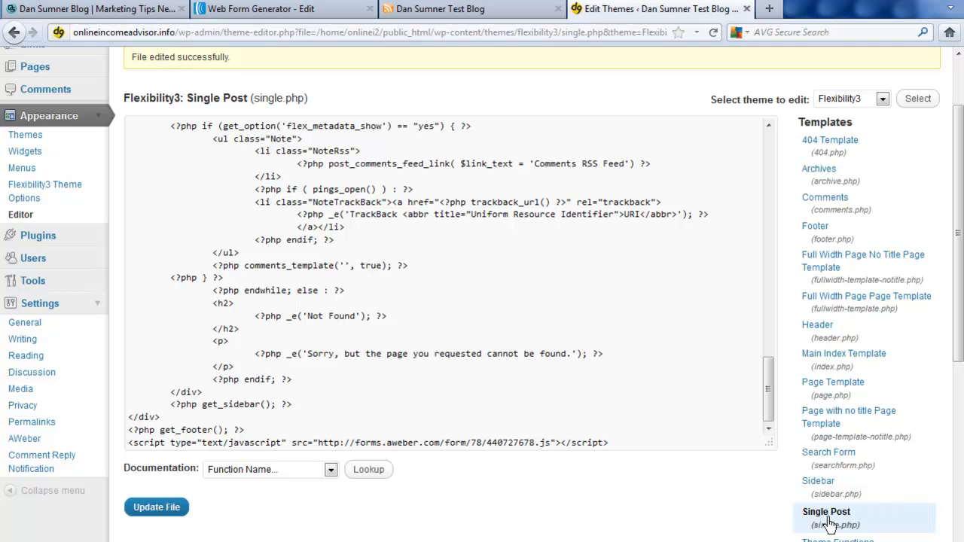
scroll(527, 376, up, 10)
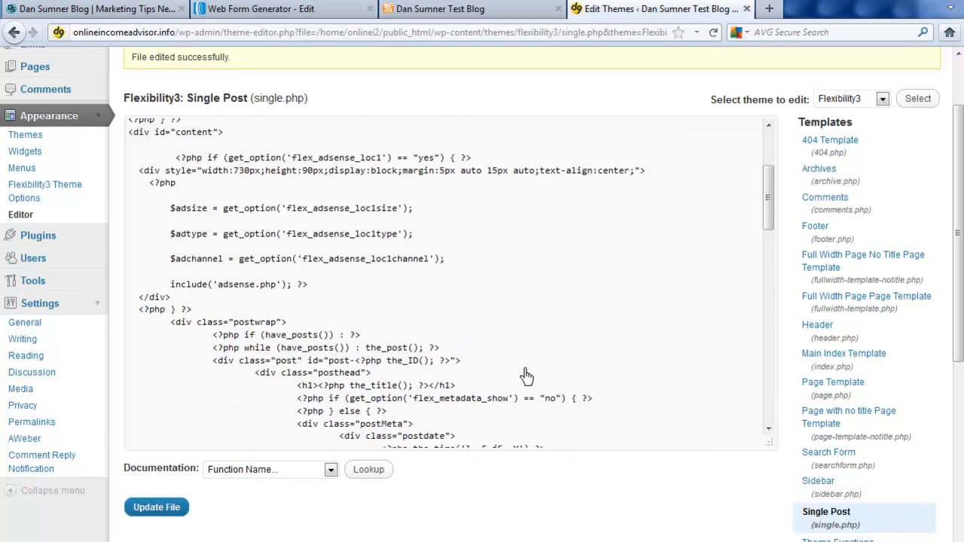
scroll(527, 377, down, 7)
scroll(526, 377, down, 4)
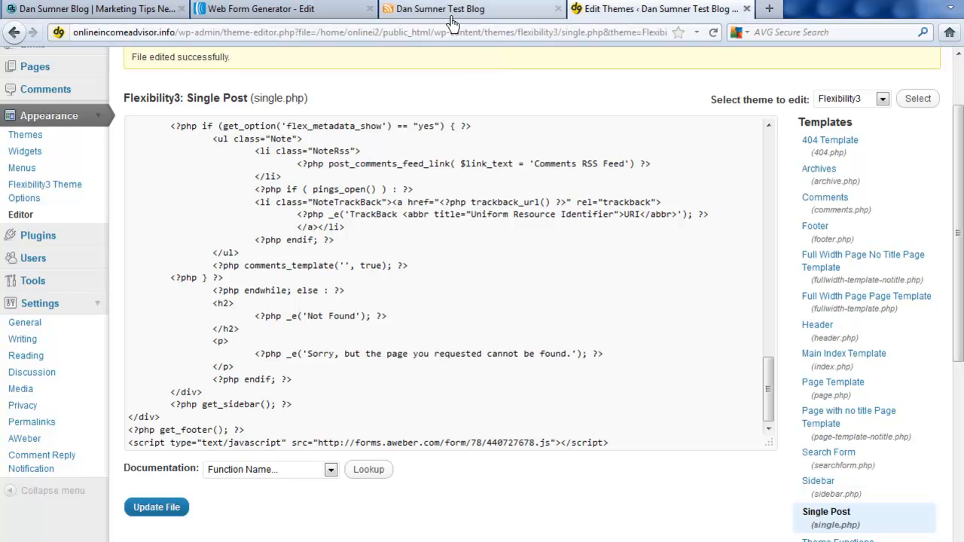
scroll(36, 143, up, 2)
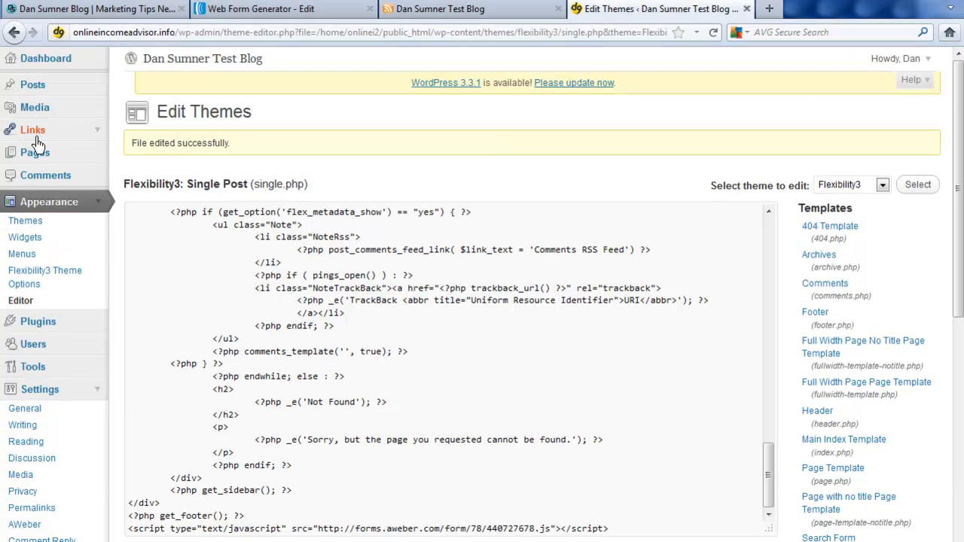
Insert the AWeber Javascript snippet below the text in the HTML of the "Hello world!" post, then leave for the theme editor without saving.
click(24, 87)
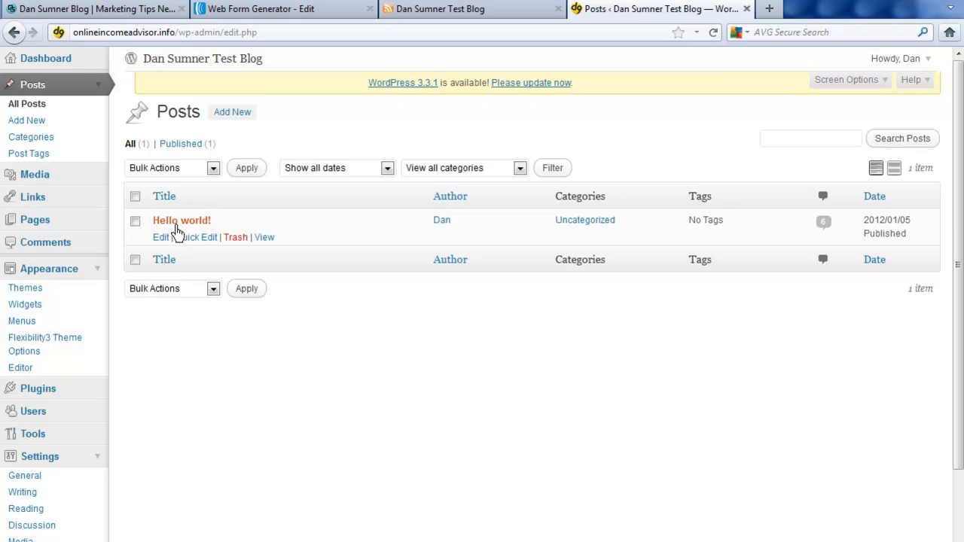
click(180, 233)
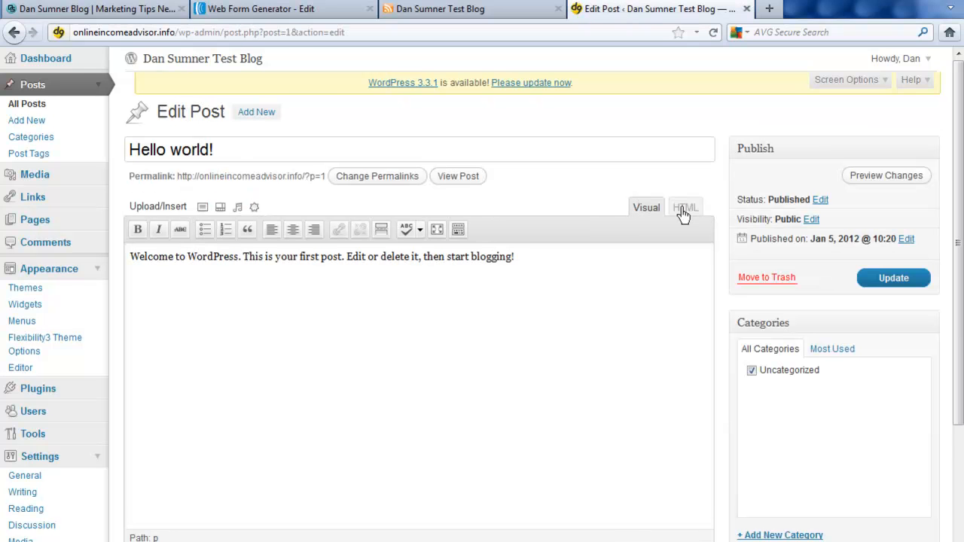
click(684, 209)
click(390, 281)
text(<script type="text/javascript" src="http://forms.aweber.com/form/78/440727678.js"></script>)
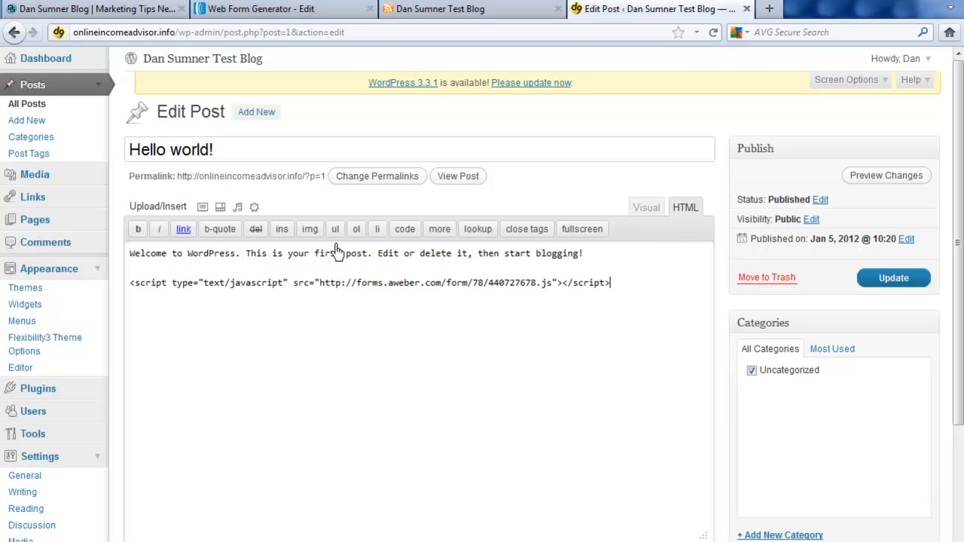
click(13, 369)
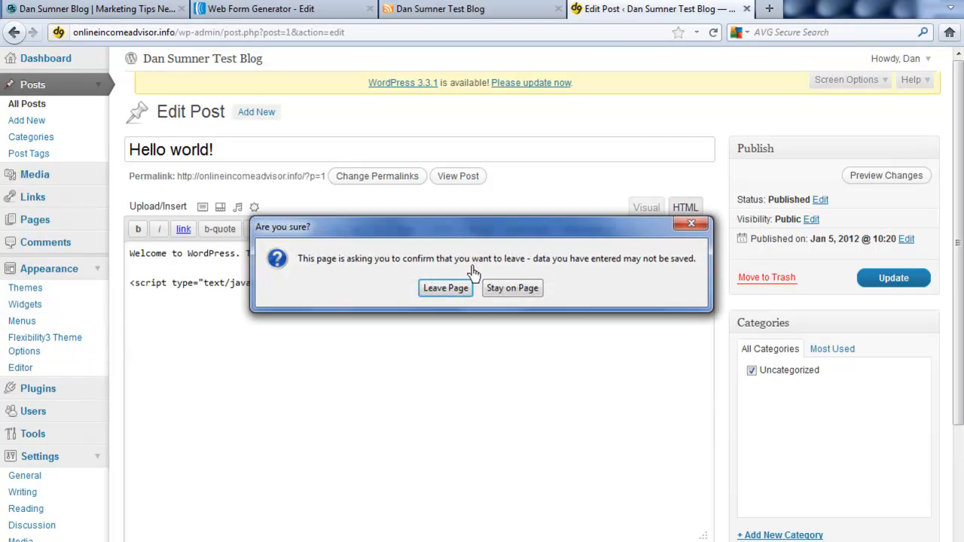
click(442, 289)
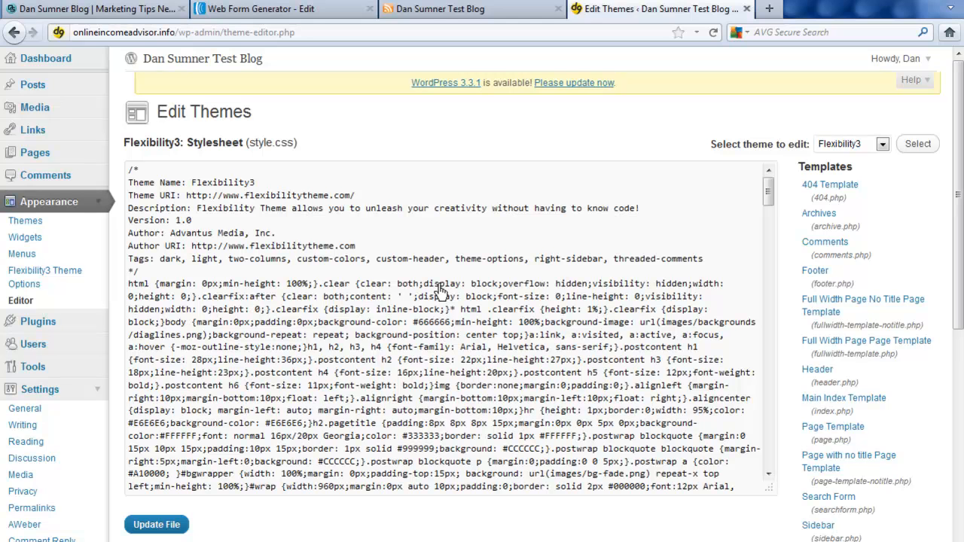
Return to the test blog's home page to view the pop-over form.
click(444, 9)
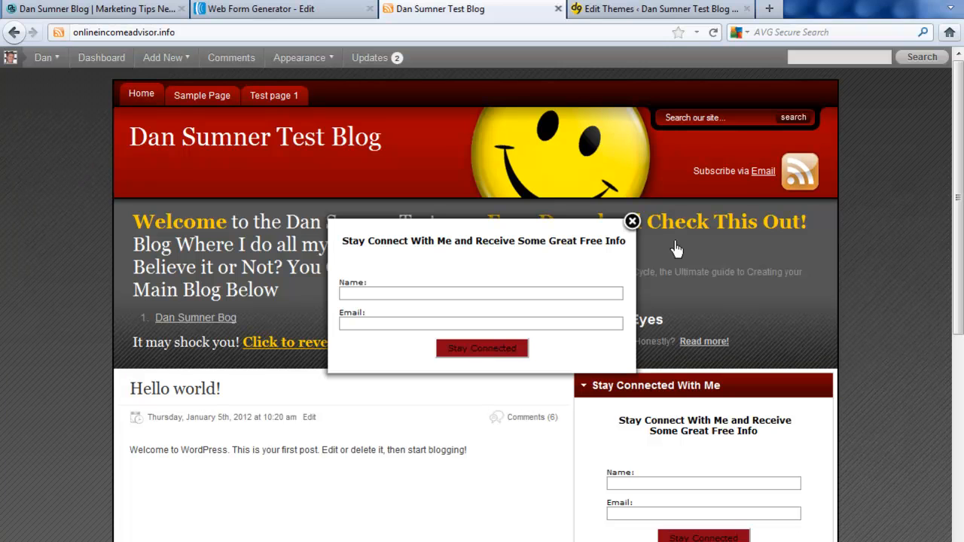